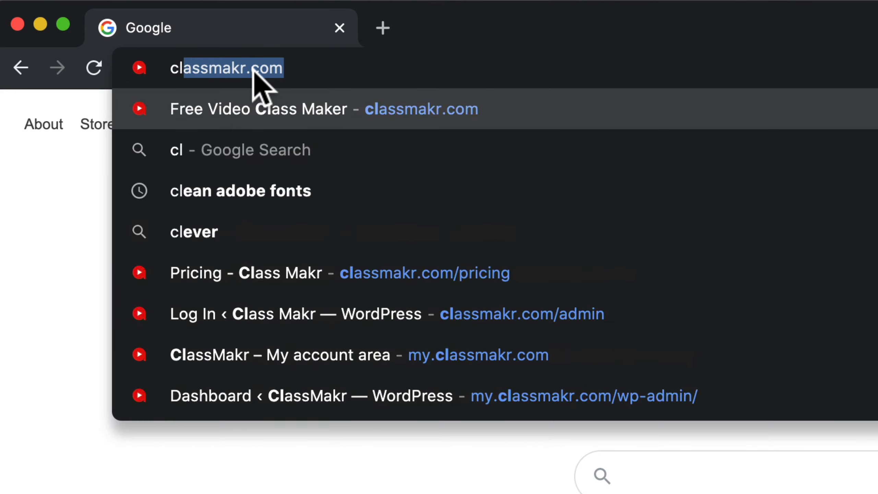
# Step: Load classmakr.com and start a free trial to reach the pricing page
pyautogui.write('kr.com')
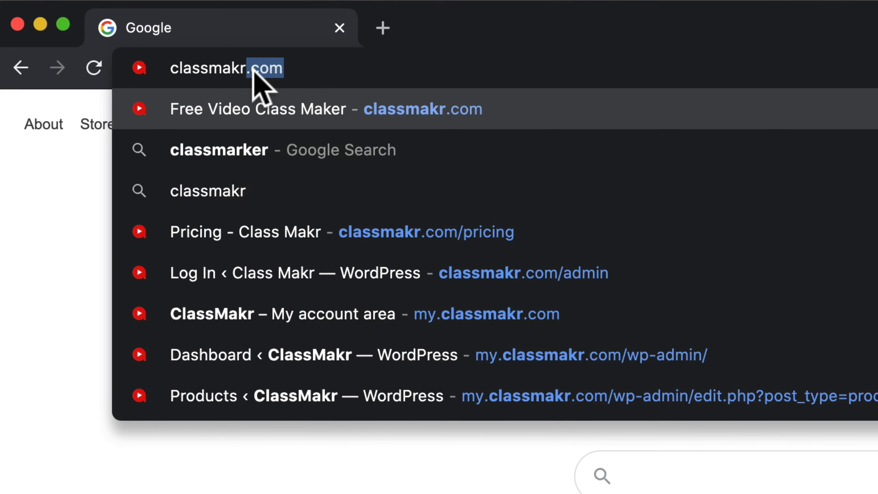
pyautogui.press('Return')
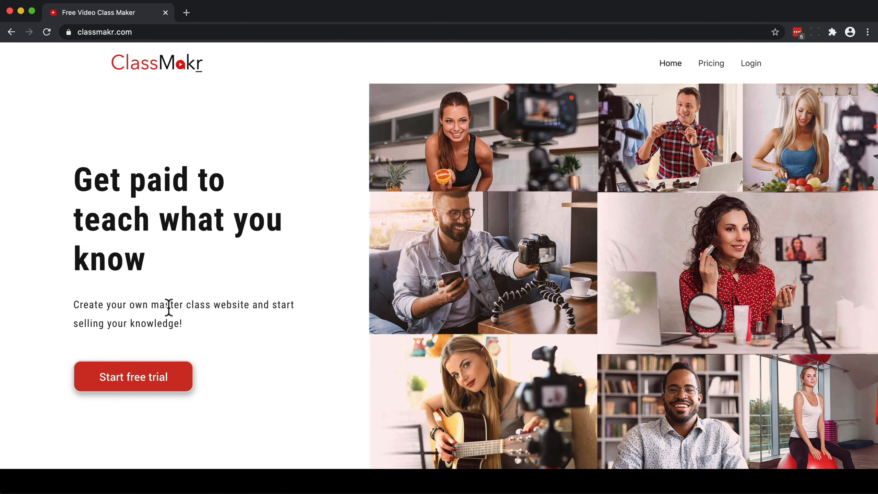
pyautogui.click(160, 386)
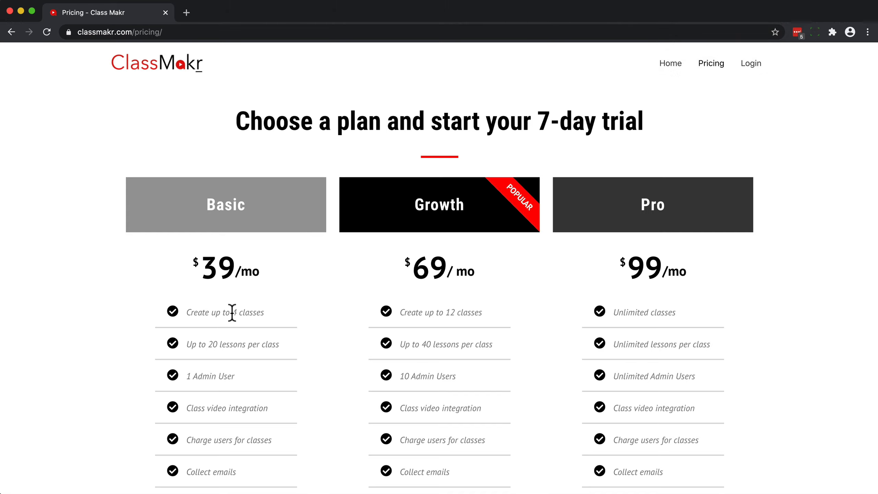
# Step: Review the Basic $39/mo plan's 4-class limit and start its free trial
pyautogui.moveTo(232, 313); pyautogui.dragTo(270, 315)
pyautogui.click(271, 315)
pyautogui.doubleClick(218, 205)
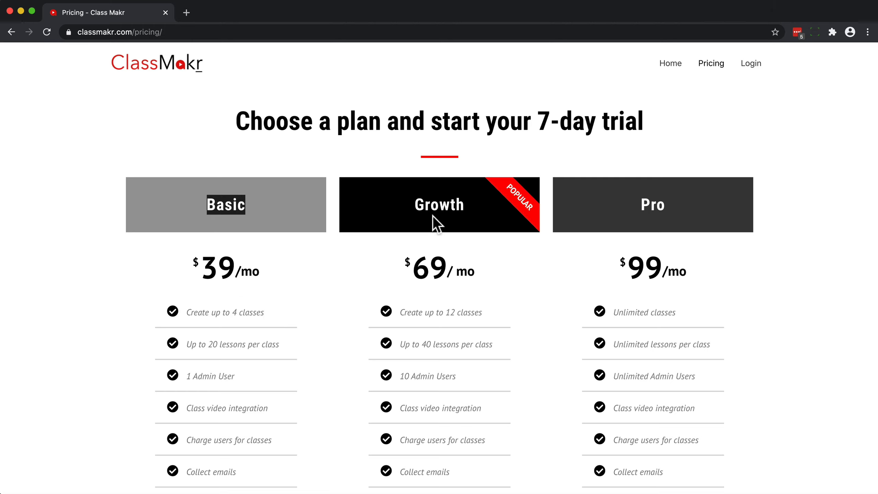
pyautogui.click(234, 352)
pyautogui.scroll(-5, 233, 350)
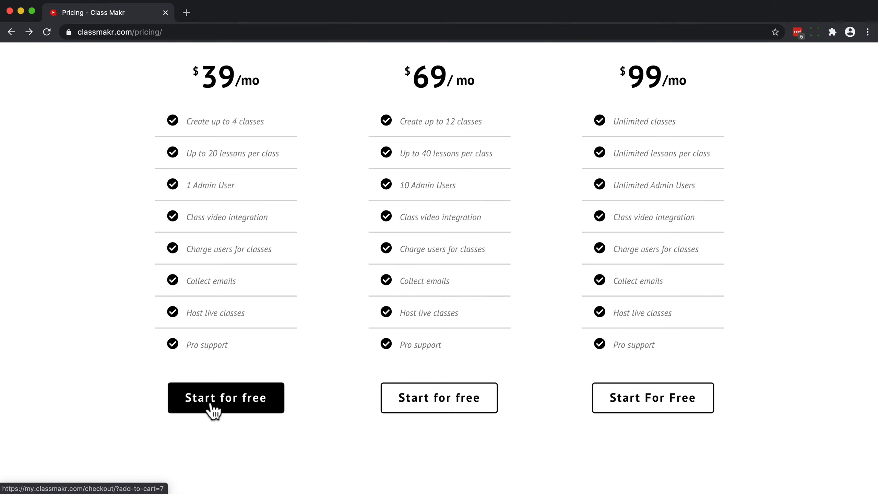
pyautogui.click(249, 409)
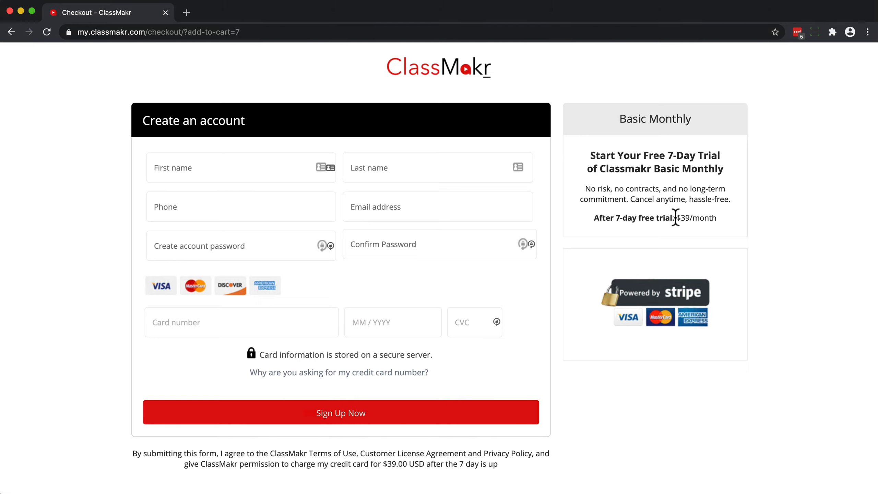
# Step: Enter the account holder's first and last name, phone number, e-mail and password
pyautogui.moveTo(676, 217); pyautogui.dragTo(716, 217)
pyautogui.click(232, 170)
pyautogui.press('Tab')
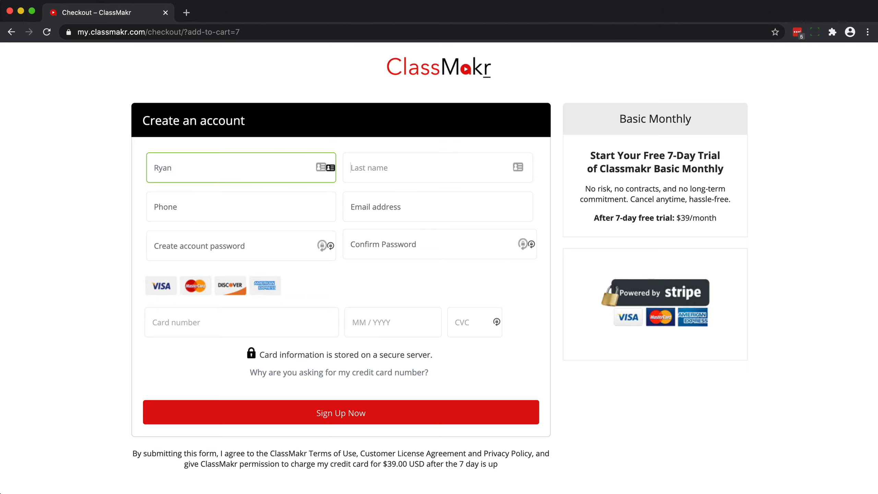
pyautogui.press('Tab')
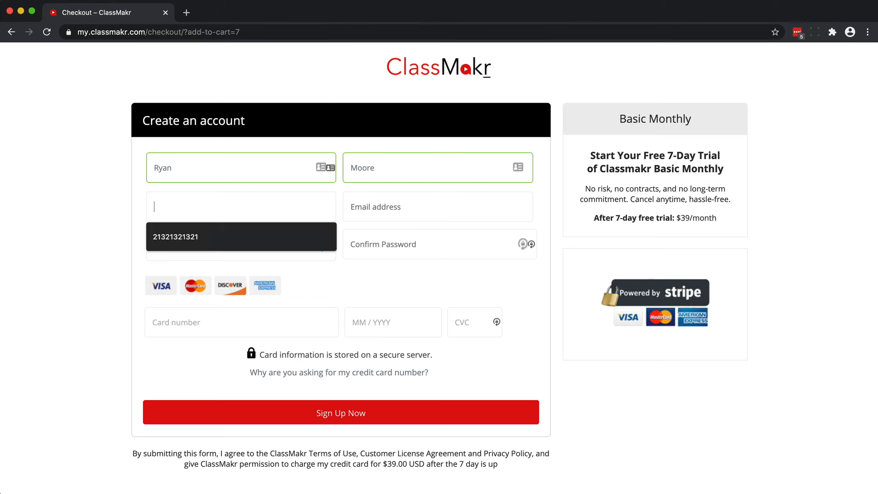
pyautogui.press('Tab')
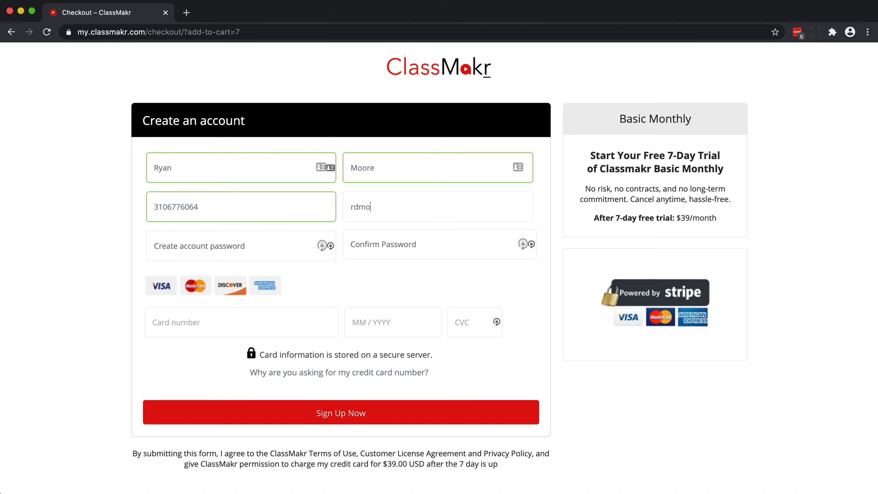
pyautogui.press('Tab')
pyautogui.write('•••••••••')
# Step: Confirm the password, enter the card details and submit the Basic trial sign-up
pyautogui.click(369, 250)
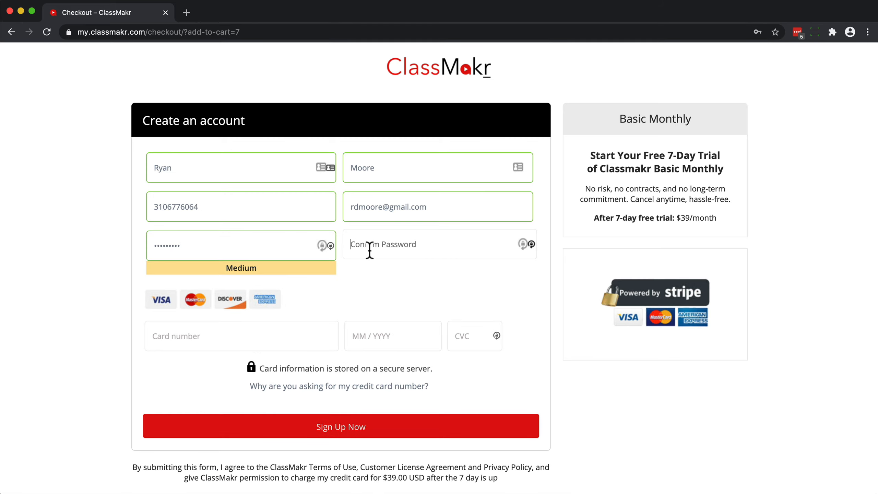
pyautogui.write('•••••••••')
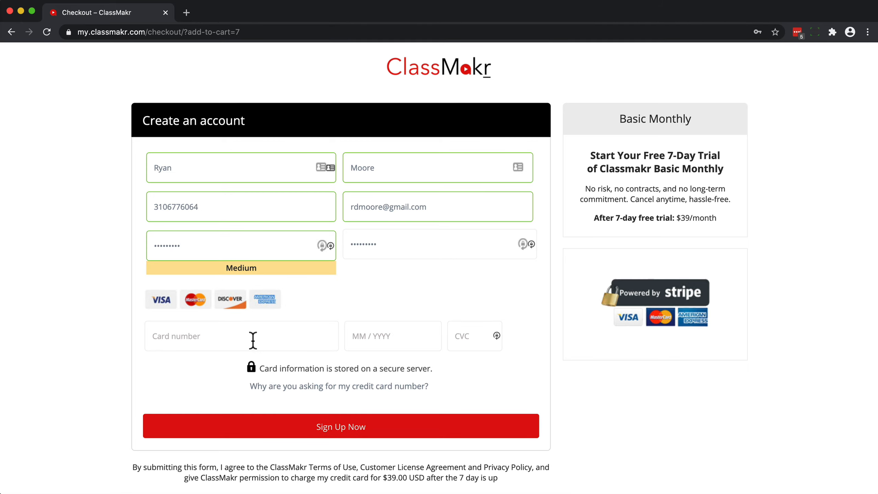
pyautogui.click(253, 340)
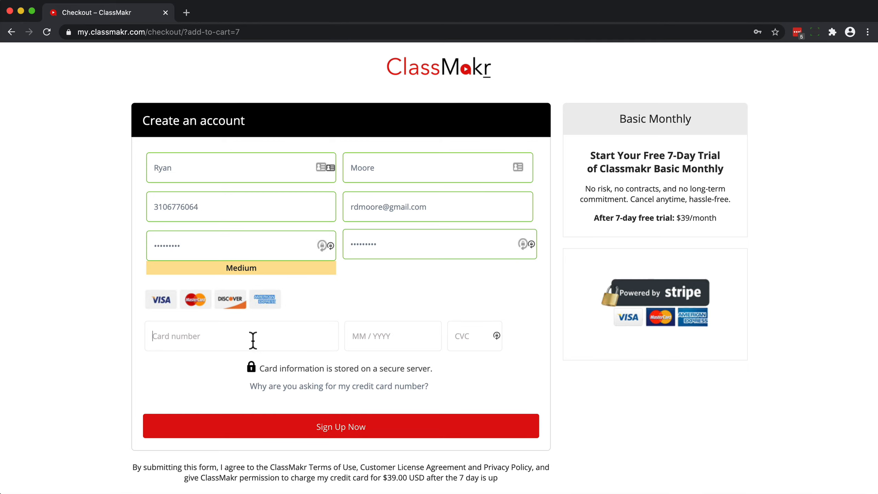
pyautogui.write('•••••••••••••')
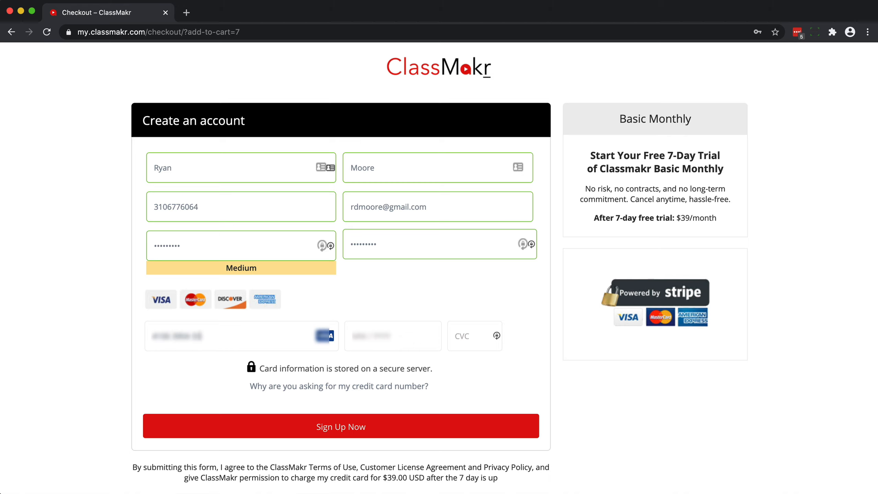
pyautogui.write('•••02')
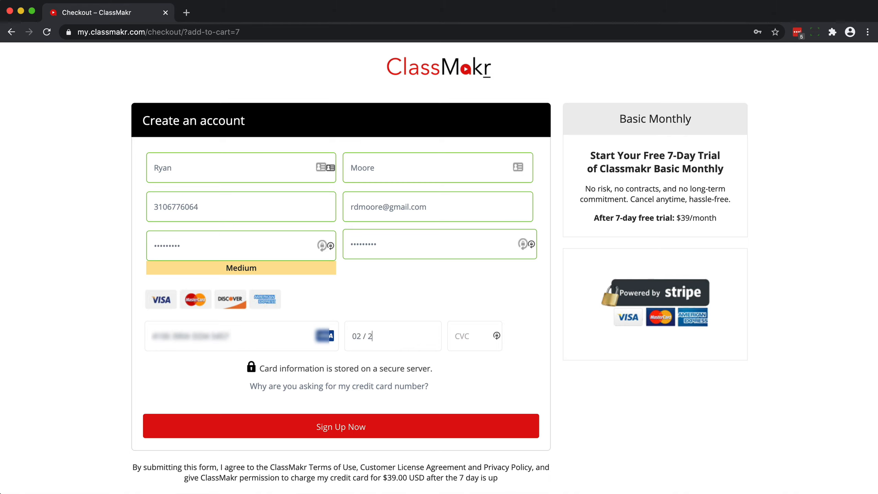
pyautogui.write('24••')
pyautogui.click(349, 430)
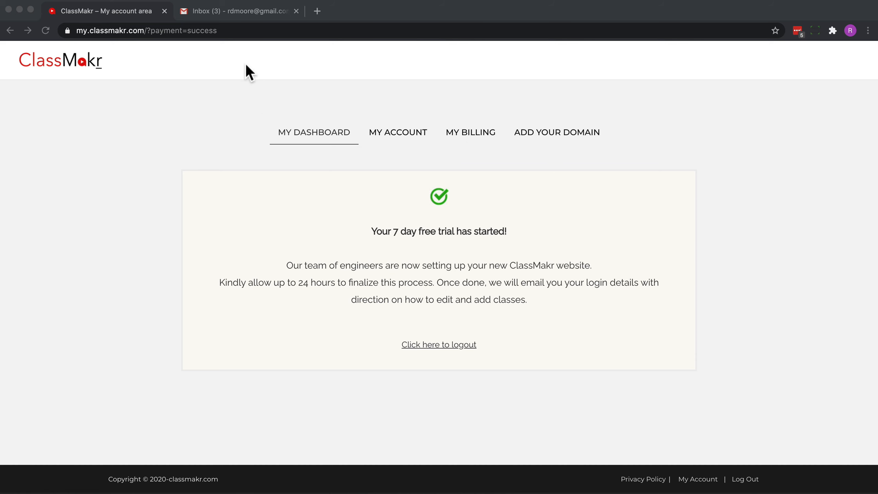
# Step: Read the ClassMakr account-created email in Gmail
pyautogui.click(226, 17)
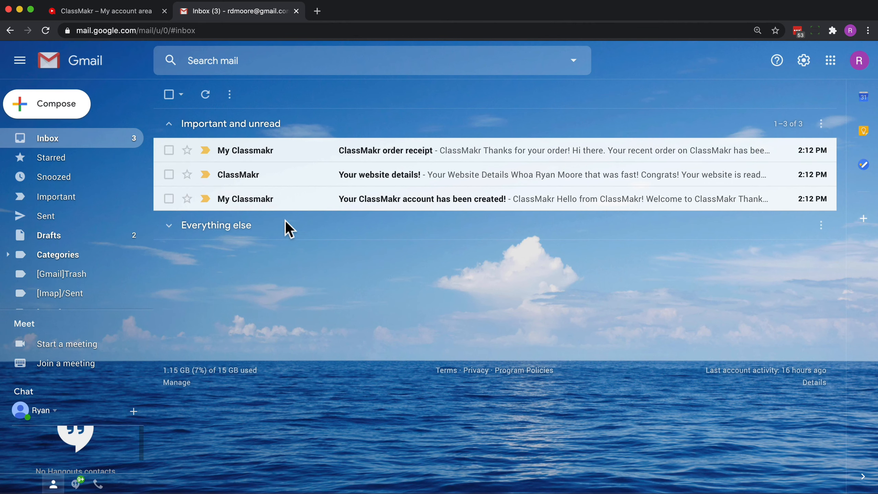
pyautogui.click(325, 206)
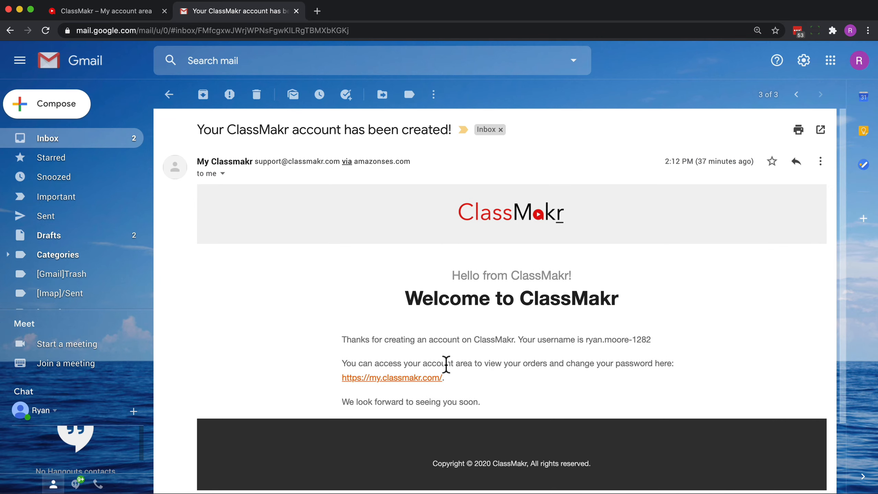
pyautogui.click(138, 13)
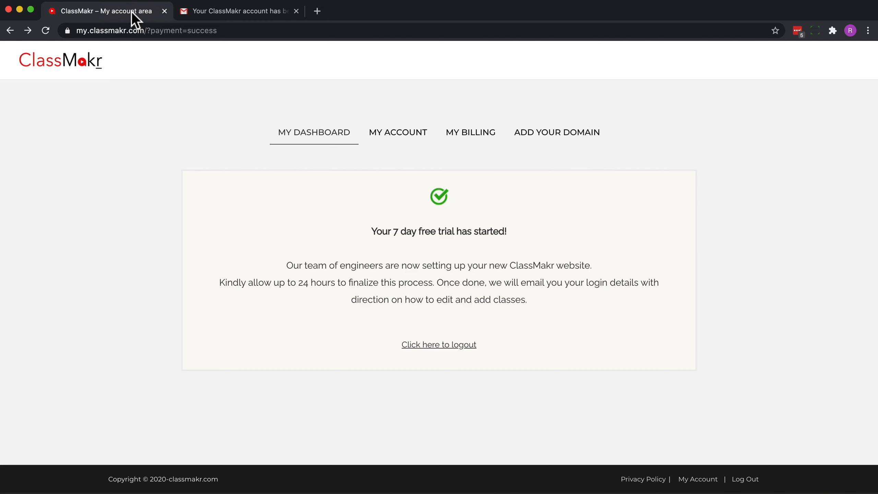
pyautogui.click(243, 12)
pyautogui.click(91, 145)
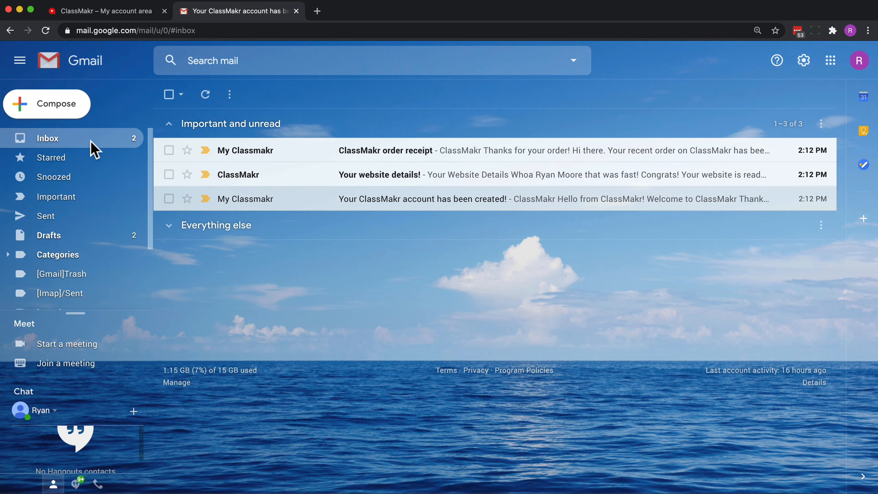
# Step: Read the Your website details! email and the ClassMakr order receipt
pyautogui.click(308, 182)
pyautogui.scroll(-4, 317, 306)
pyautogui.scroll(3, 317, 306)
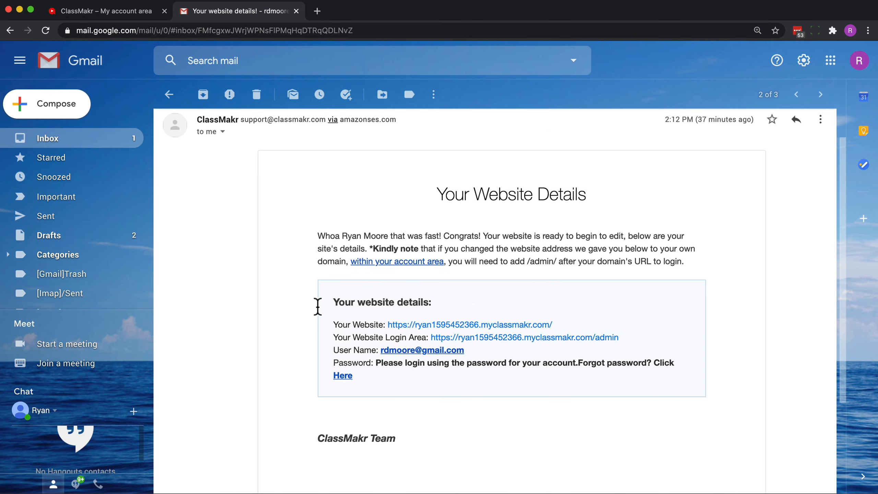
pyautogui.click(98, 145)
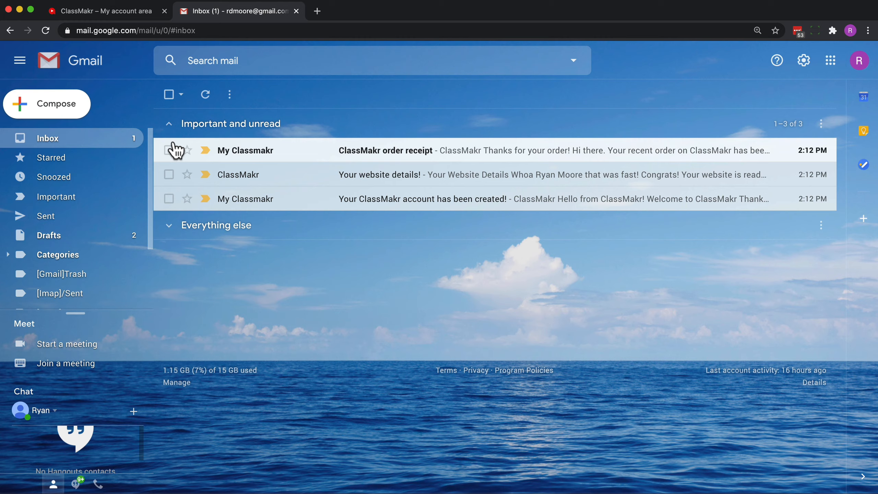
pyautogui.click(314, 160)
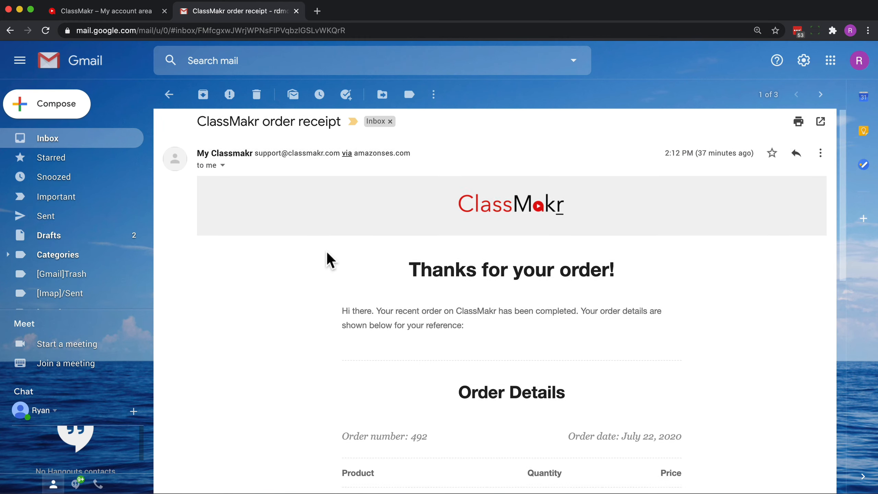
pyautogui.scroll(-5, 327, 251)
pyautogui.scroll(5, 326, 251)
# Step: Reopen the Your website details! email showing the new site's address
pyautogui.click(92, 143)
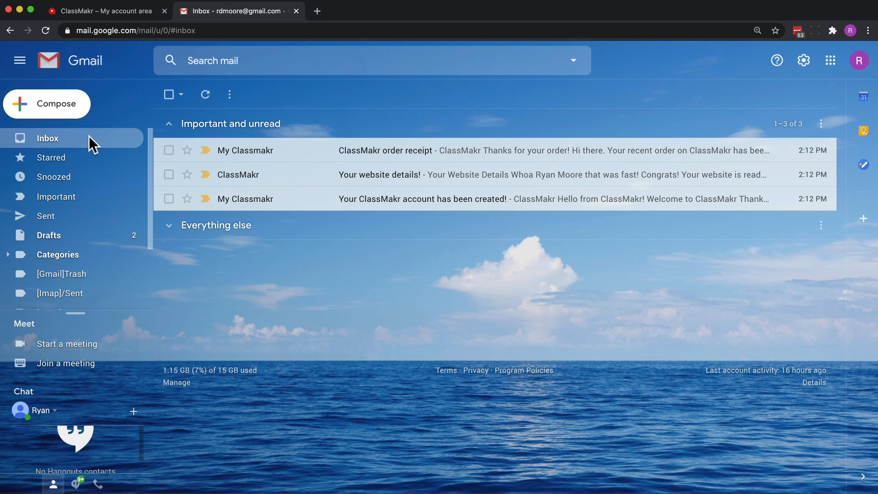
pyautogui.click(297, 180)
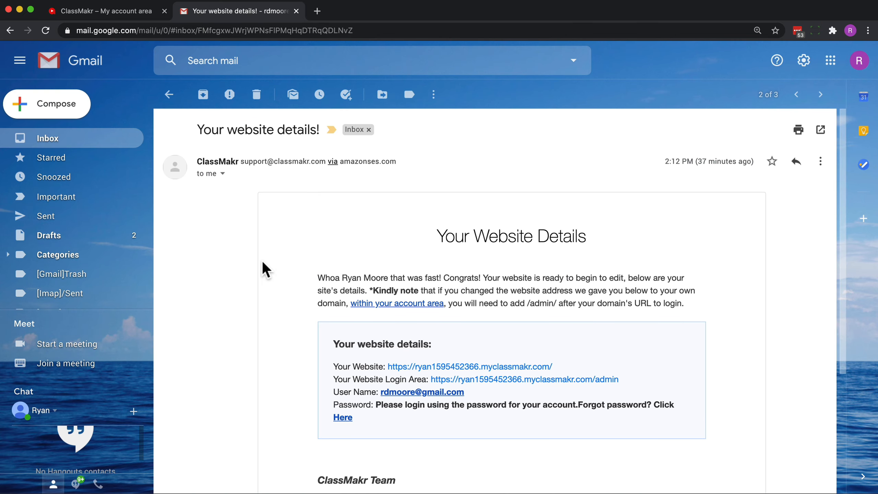
pyautogui.scroll(-2, 265, 270)
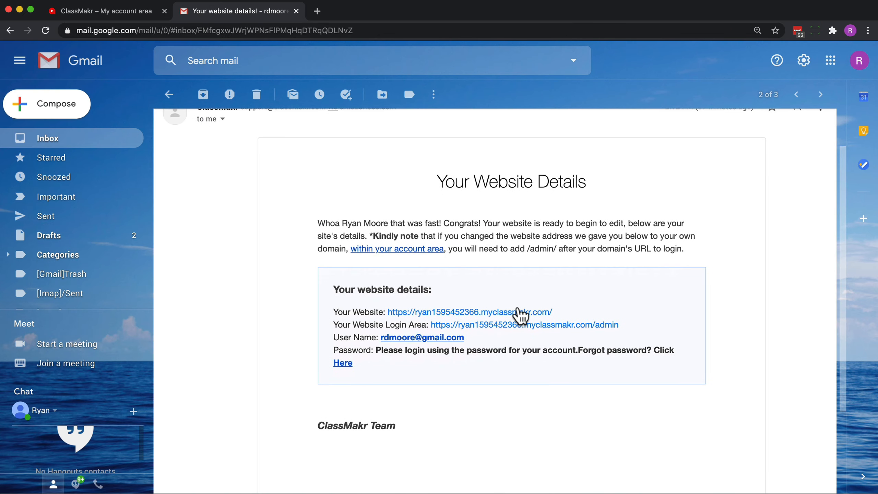
# Step: Open ClassMakr's Add Your Domain page, then visit the new class site from the email
pyautogui.click(111, 12)
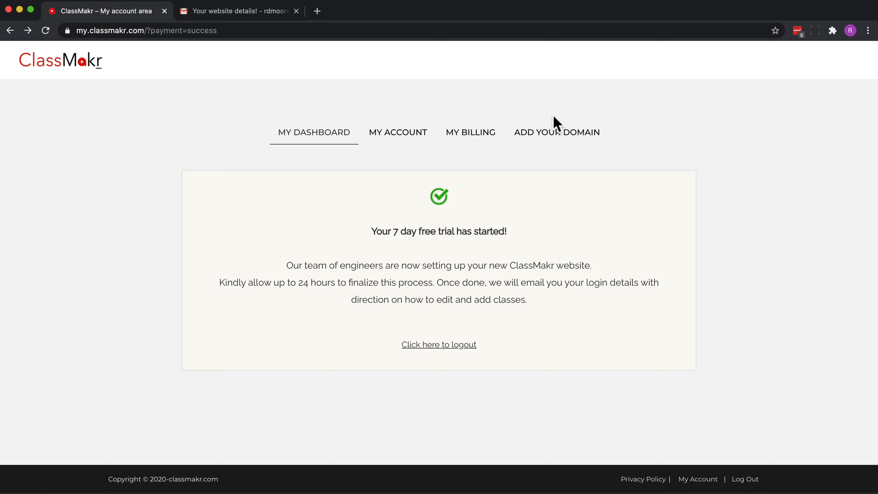
pyautogui.click(544, 138)
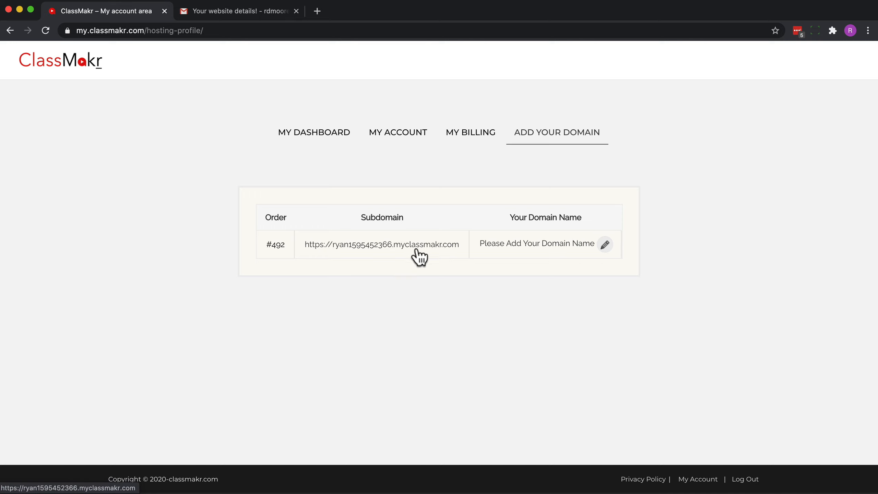
pyautogui.click(220, 12)
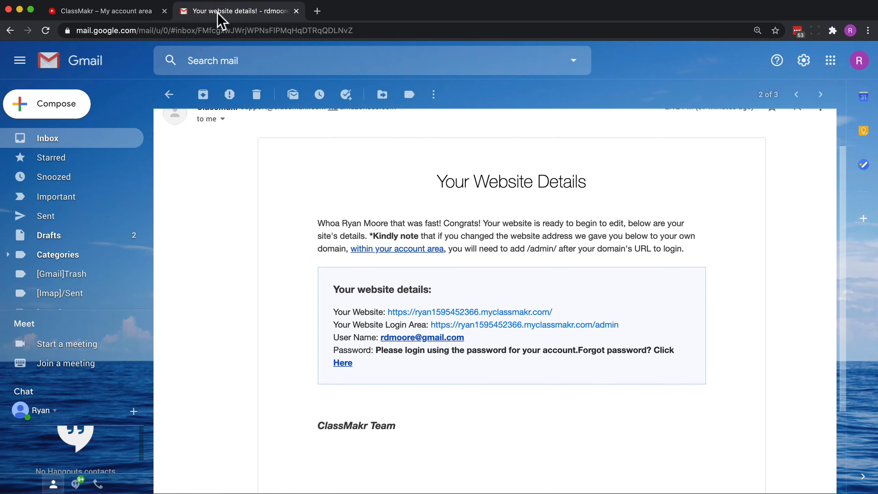
pyautogui.click(428, 313)
pyautogui.scroll(-10, 405, 356)
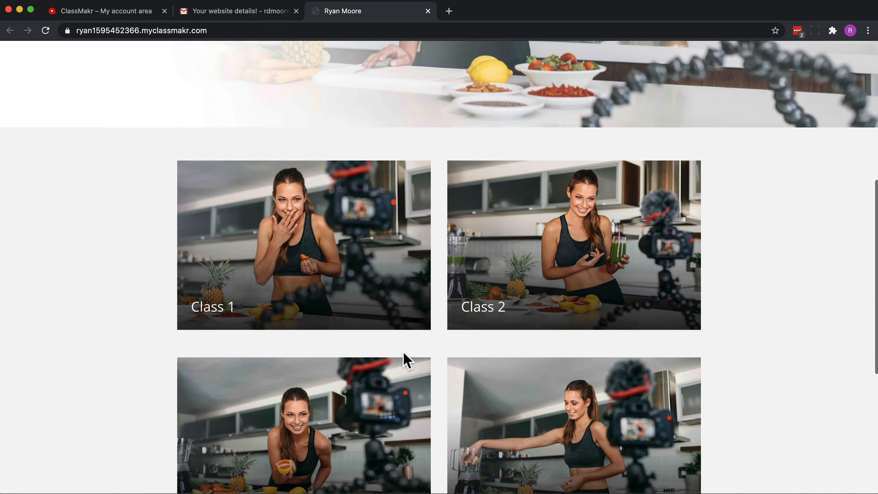
pyautogui.scroll(10, 404, 357)
# Step: Select the site's subdomain address, return to Add Your Domain, and open a new tab
pyautogui.click(145, 30)
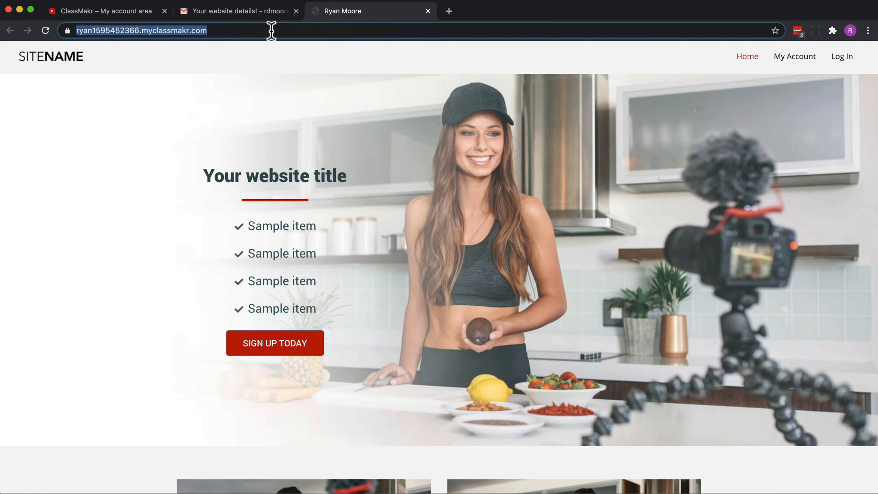
pyautogui.click(126, 11)
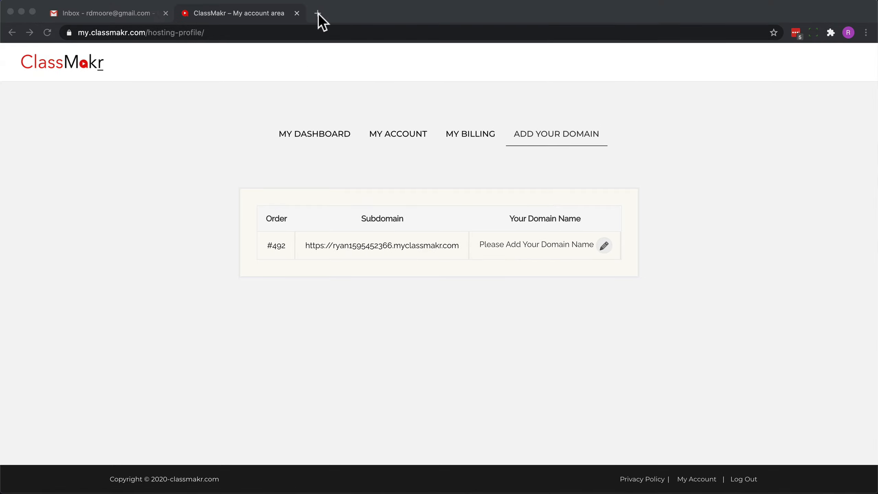
pyautogui.click(318, 14)
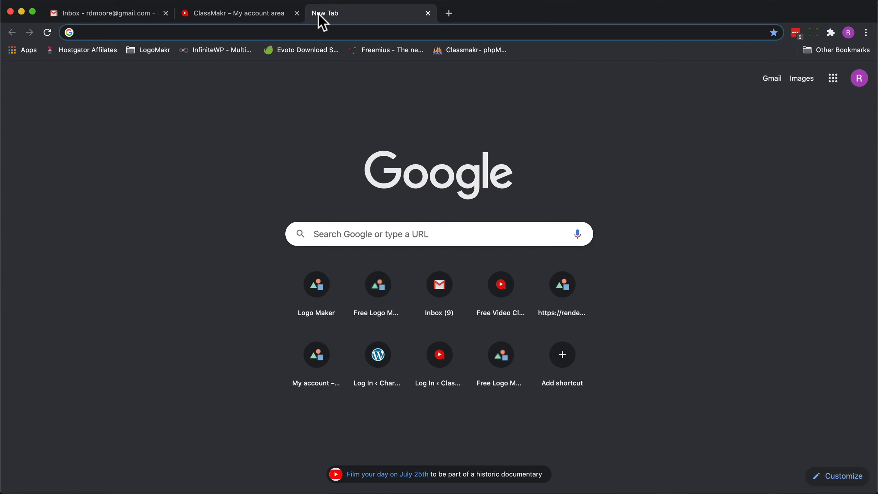
# Step: Go to godaddy.com and search for the domain makeaclass.com
pyautogui.write('godaddy.com')
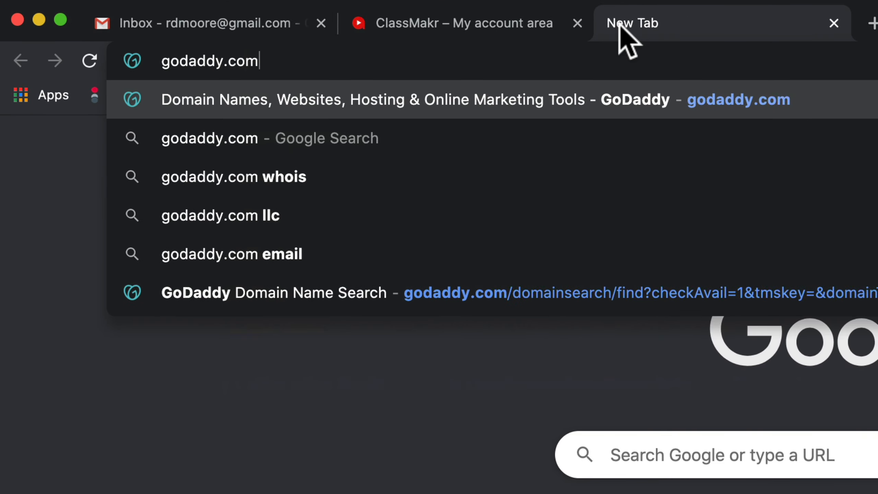
pyautogui.press('Return')
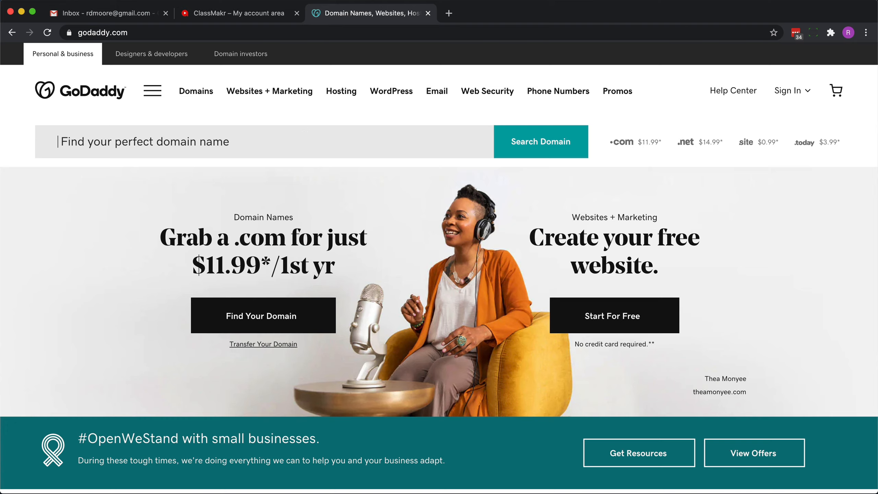
pyautogui.write('makea')
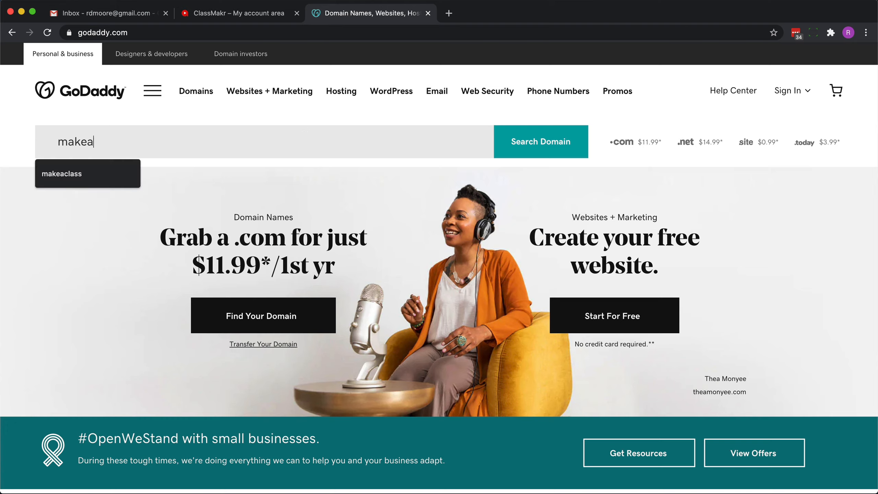
pyautogui.write('class.com')
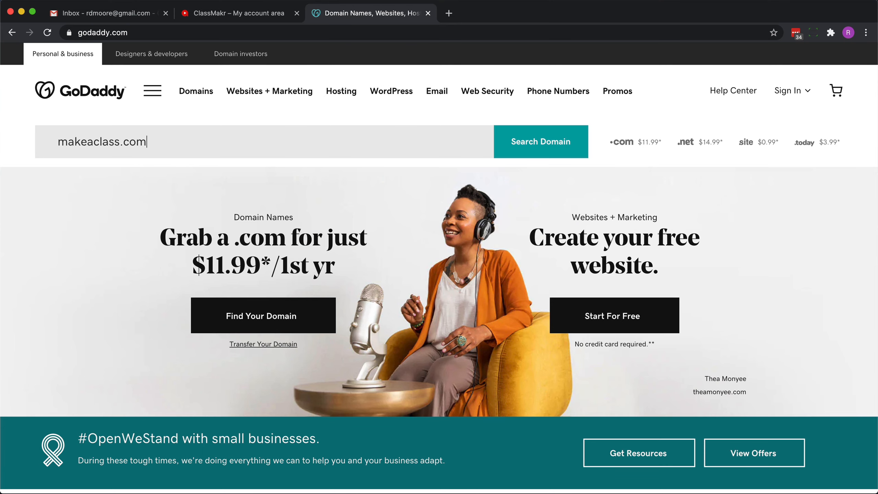
pyautogui.press('Return')
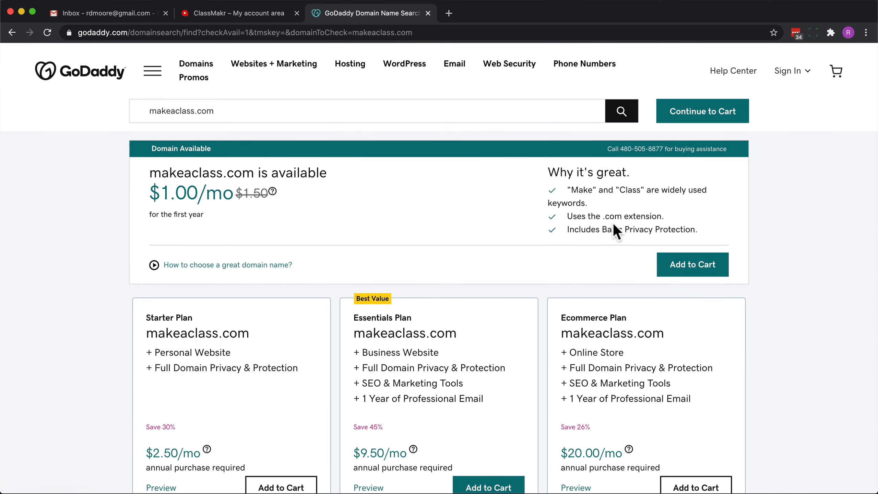
# Step: Add makeaclass.com to the cart, declining privacy protection
pyautogui.click(674, 265)
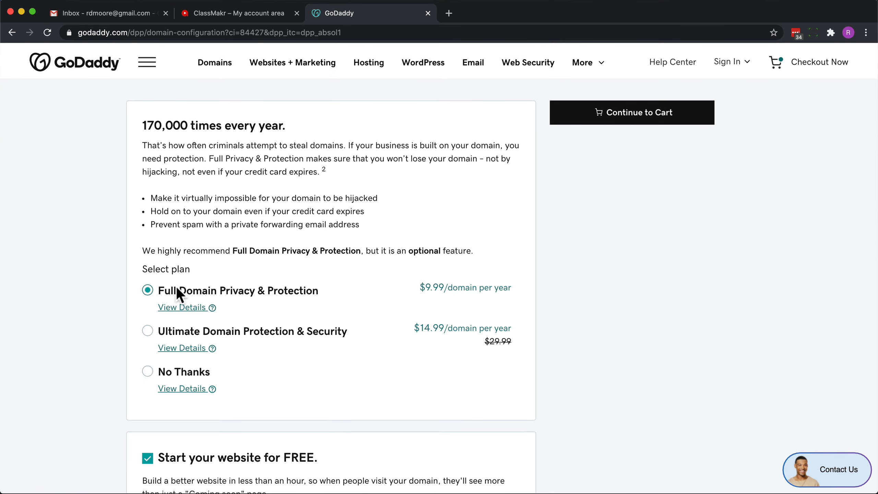
pyautogui.click(147, 370)
pyautogui.scroll(-3, 297, 379)
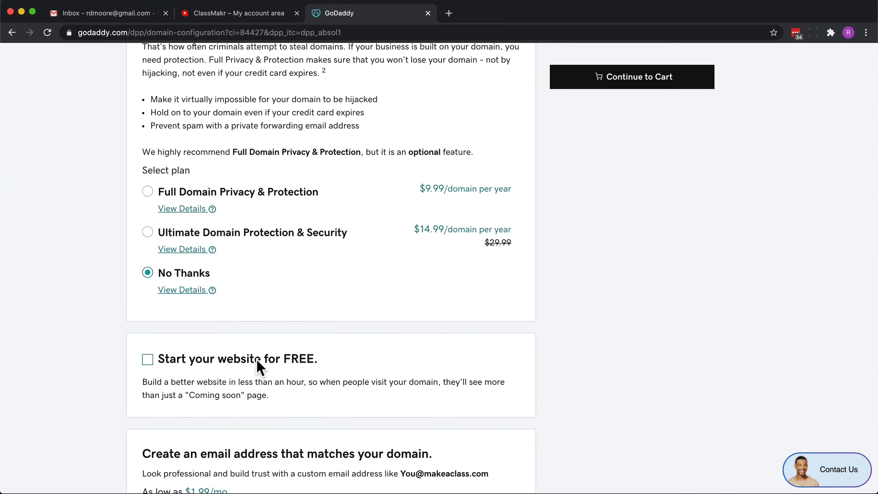
pyautogui.scroll(-4, 319, 370)
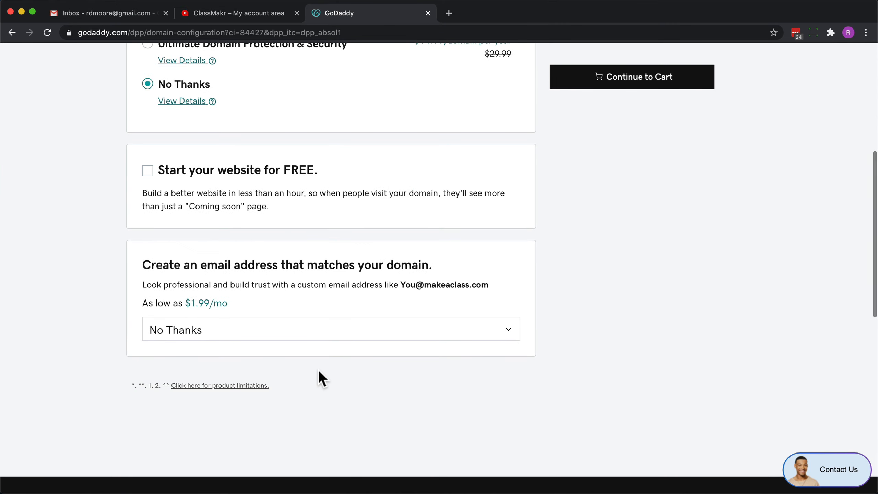
pyautogui.scroll(1, 318, 370)
pyautogui.click(627, 85)
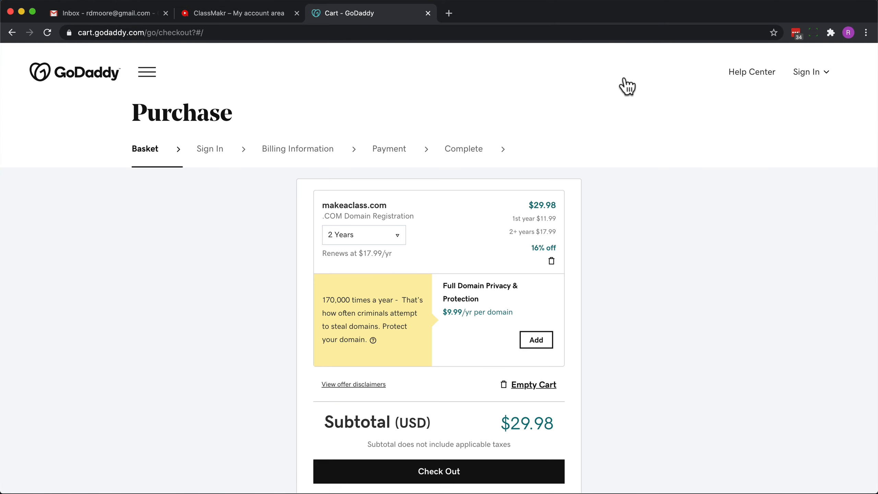
# Step: Set a 1-year registration, check out and confirm payment to reach the $8.47 final step
pyautogui.click(376, 242)
pyautogui.click(358, 256)
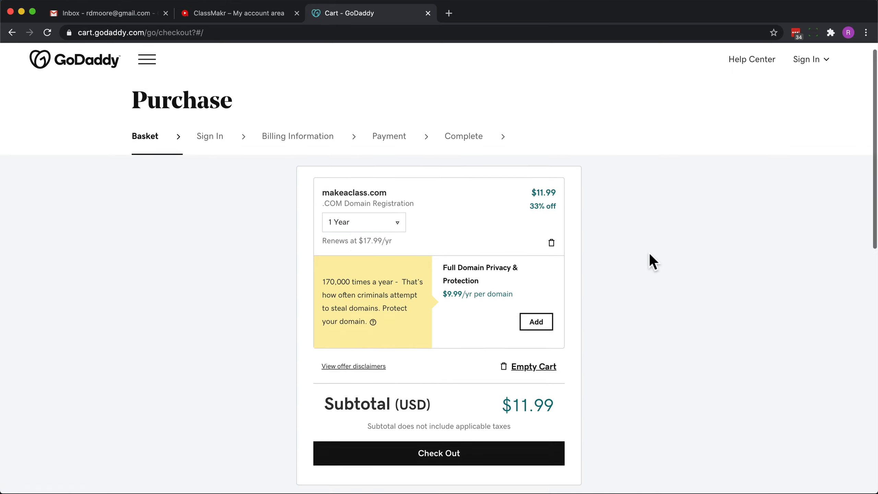
pyautogui.scroll(-3, 648, 252)
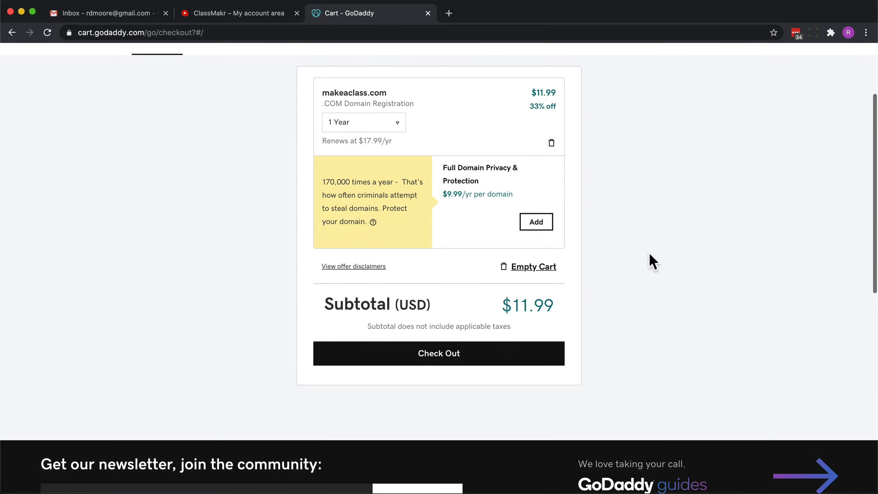
pyautogui.click(438, 360)
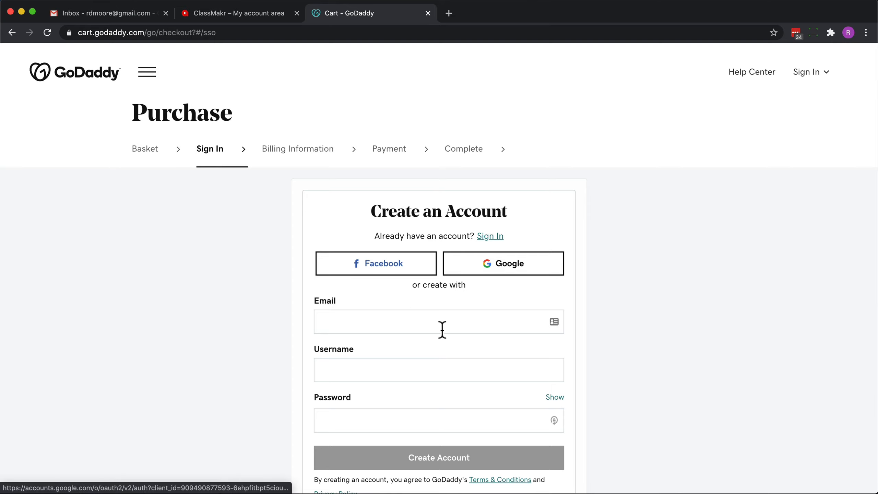
pyautogui.scroll(-1, 441, 329)
pyautogui.scroll(-2, 441, 330)
pyautogui.scroll(3, 441, 329)
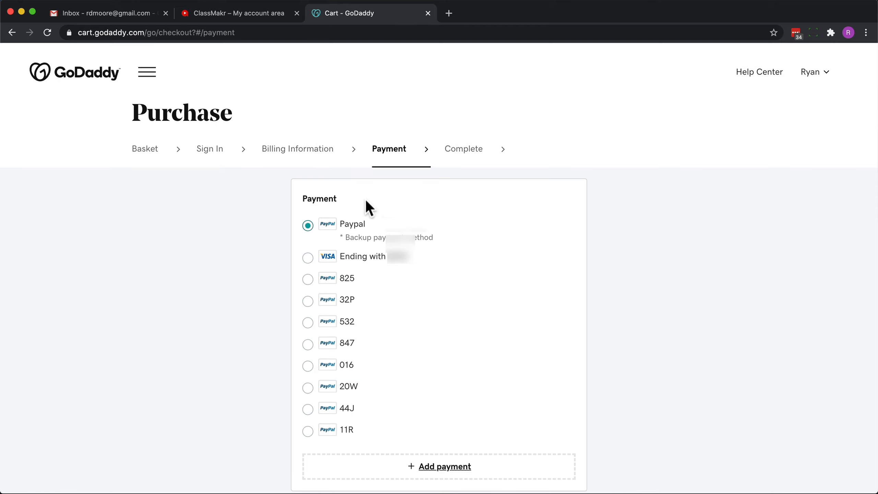
pyautogui.scroll(-4, 419, 374)
pyautogui.click(426, 384)
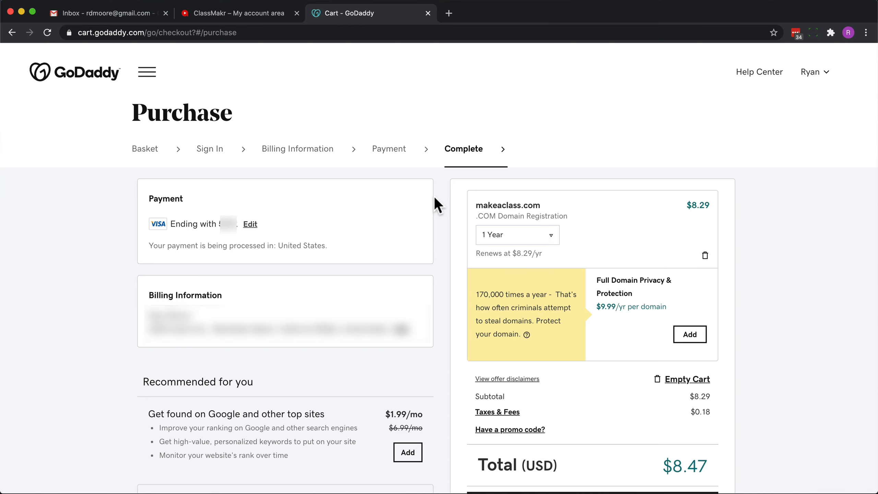
pyautogui.scroll(-5, 446, 360)
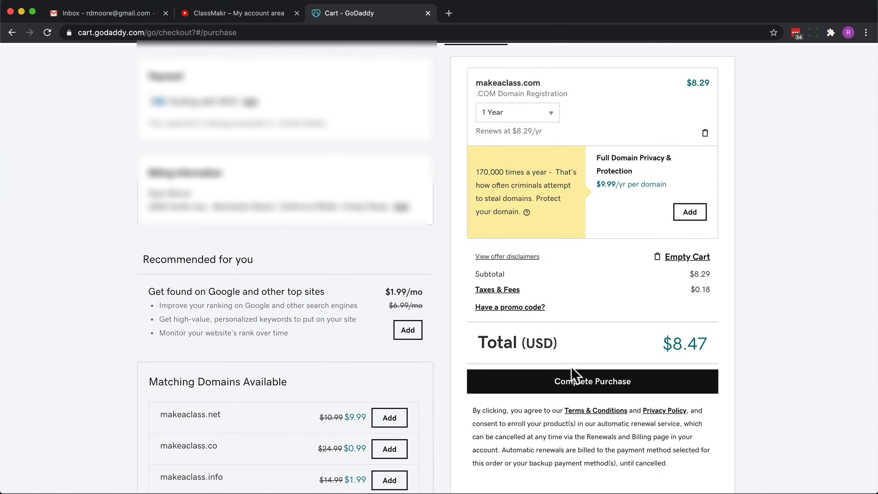
# Step: Complete the makeaclass.com purchase and open its DNS management from My Domains
pyautogui.click(620, 393)
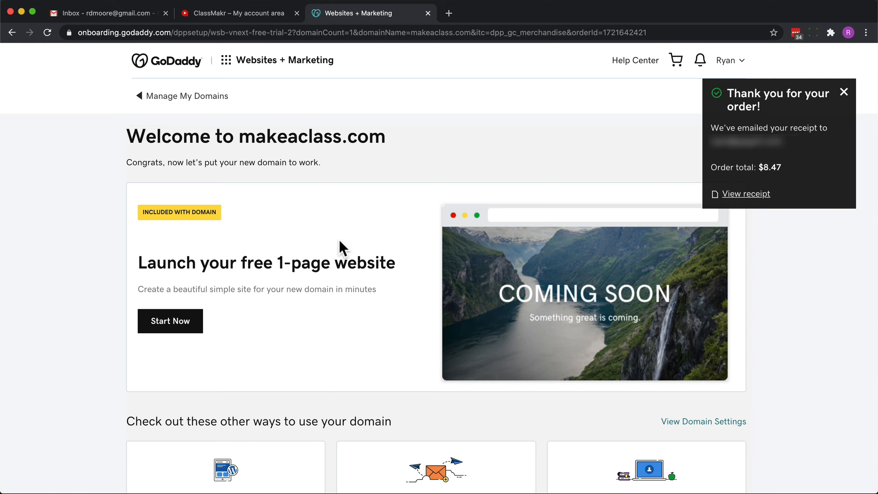
pyautogui.click(178, 98)
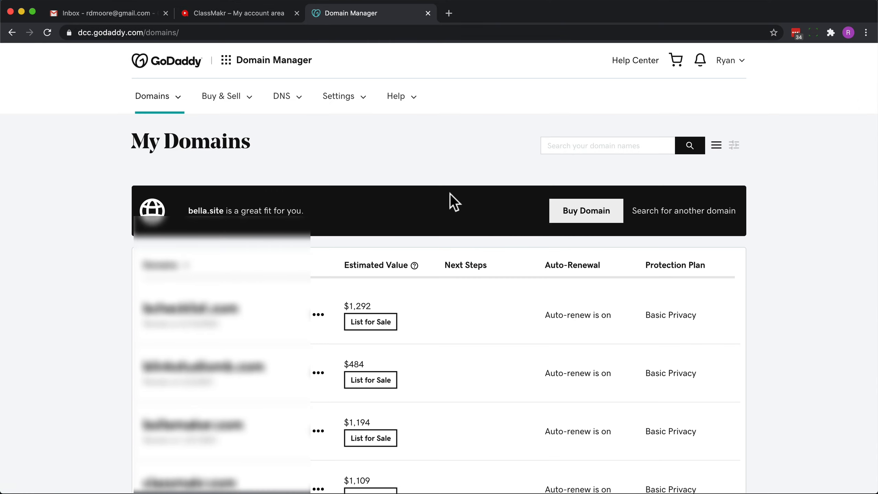
pyautogui.scroll(-7, 450, 194)
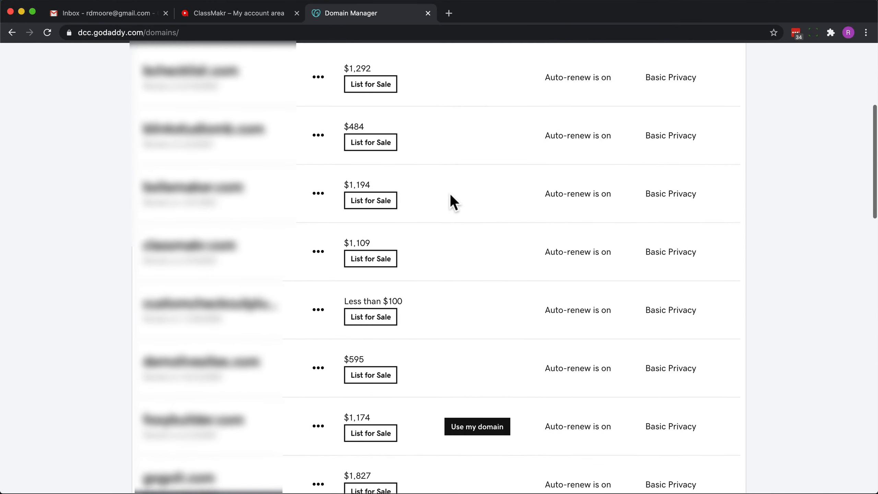
pyautogui.scroll(-17, 449, 194)
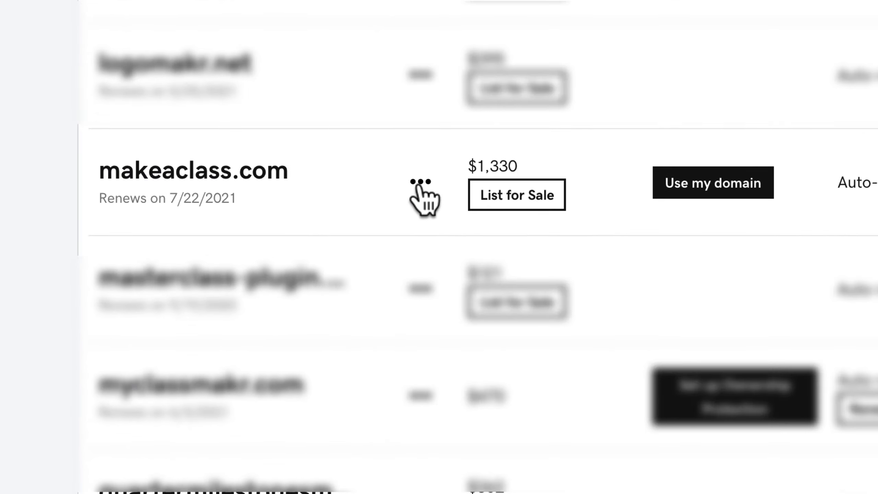
pyautogui.click(418, 186)
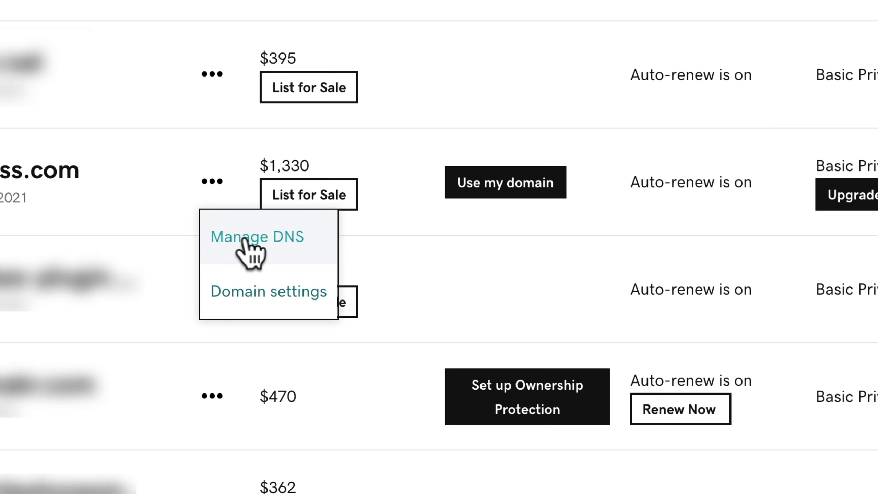
pyautogui.click(245, 239)
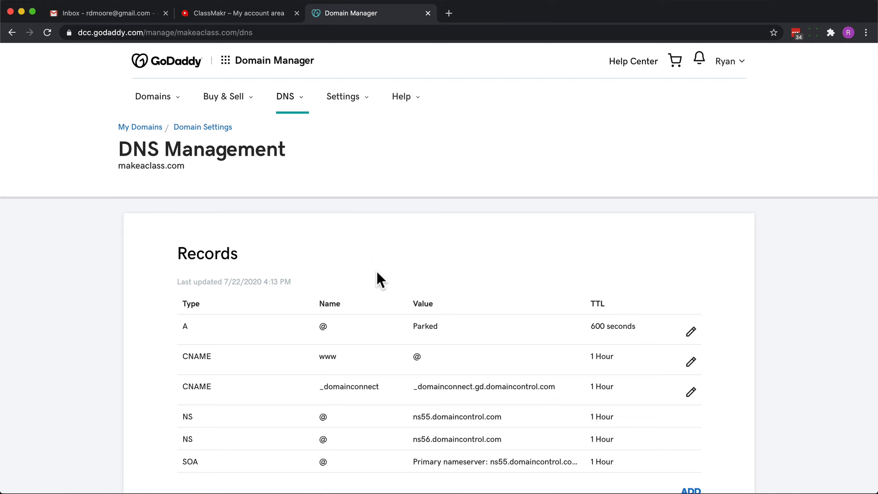
# Step: Point the www CNAME record to myclassmakr.com with a 1/2 Hour TTL and save it
pyautogui.scroll(-2, 376, 276)
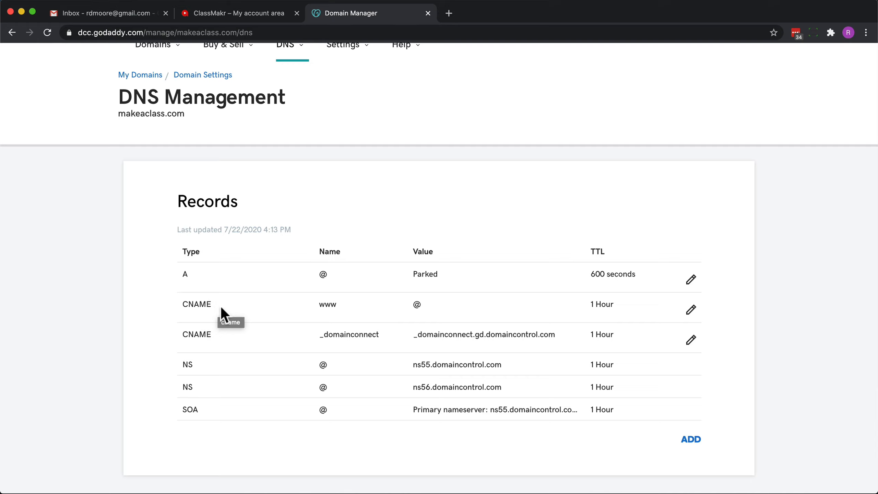
pyautogui.click(690, 311)
pyautogui.moveTo(405, 366); pyautogui.dragTo(352, 363)
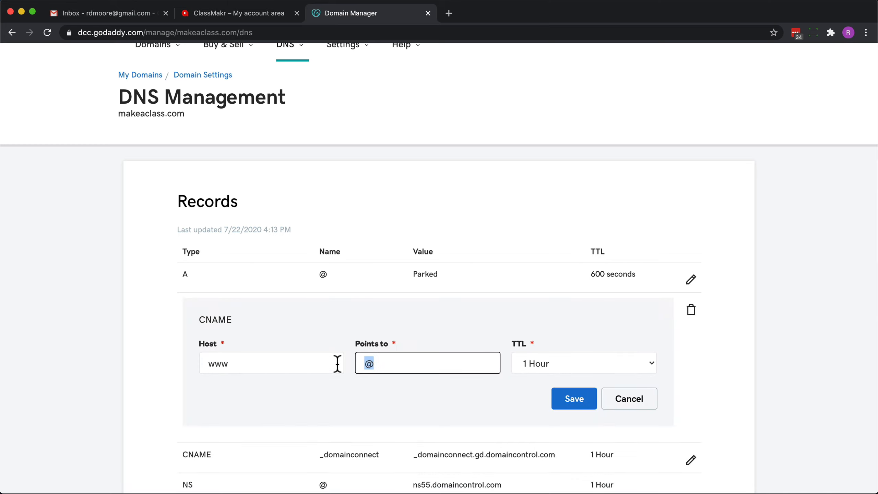
pyautogui.write('my')
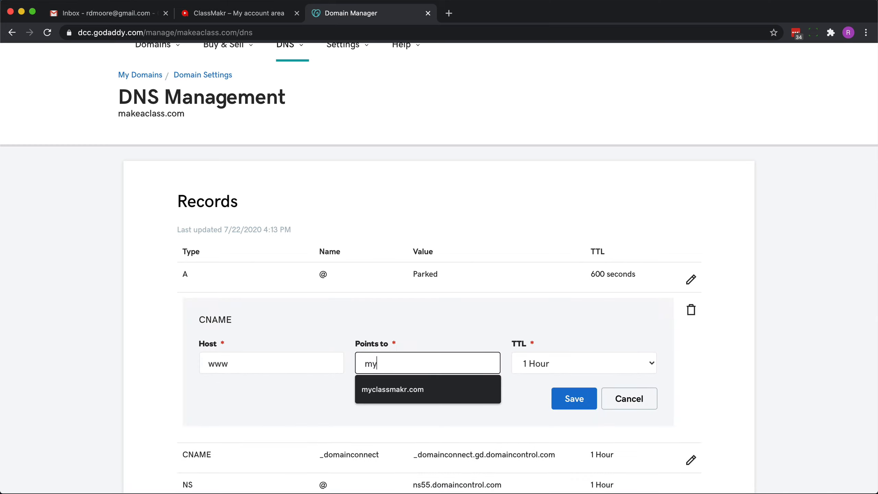
pyautogui.write('classmakr.com')
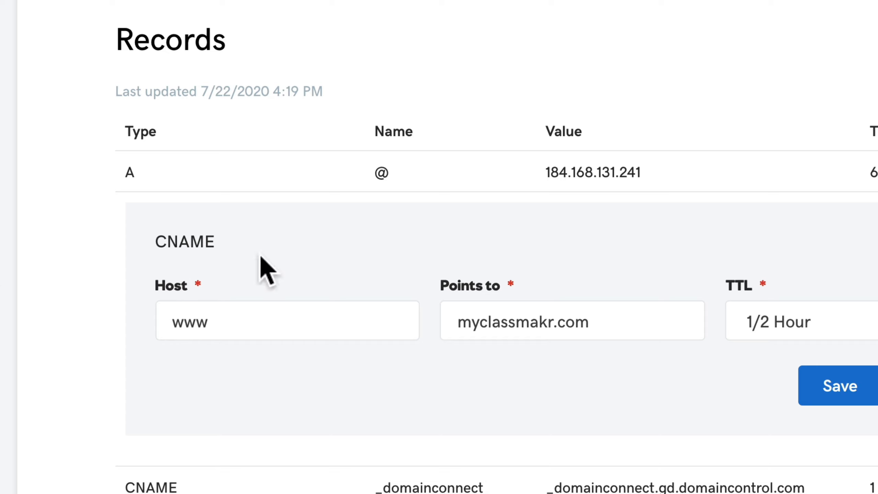
pyautogui.moveTo(170, 315); pyautogui.dragTo(257, 326)
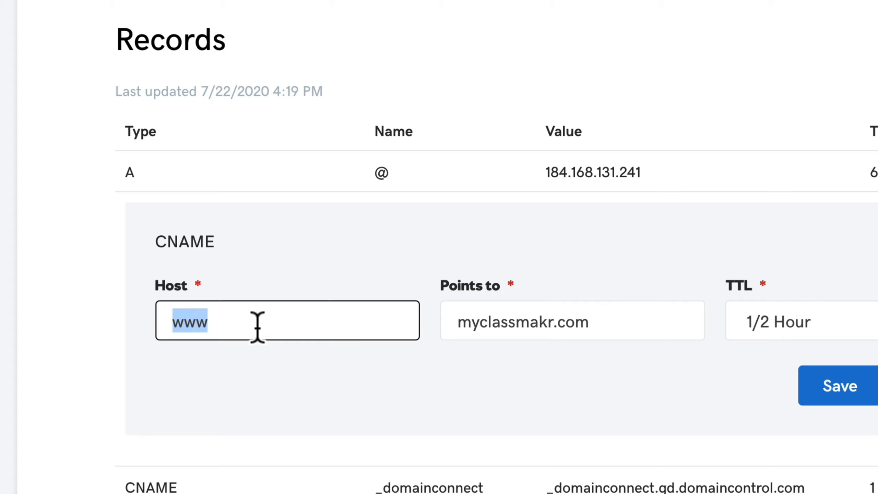
pyautogui.moveTo(460, 321); pyautogui.dragTo(486, 321)
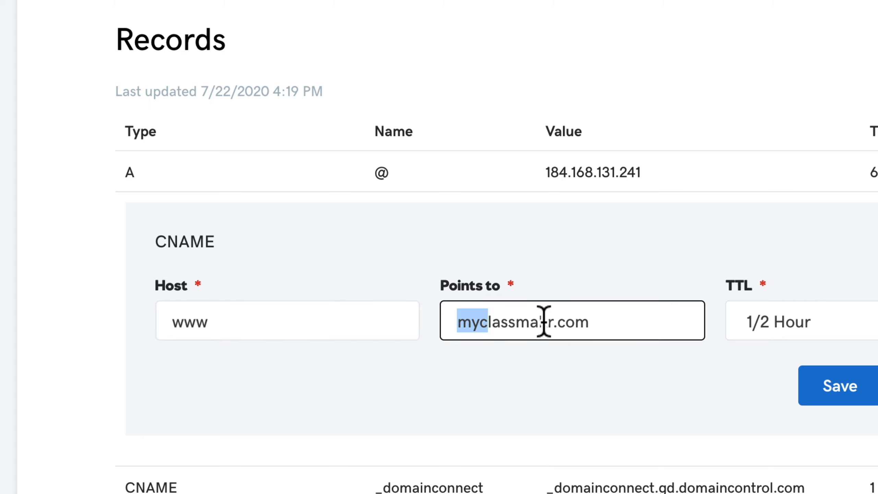
pyautogui.click(618, 315)
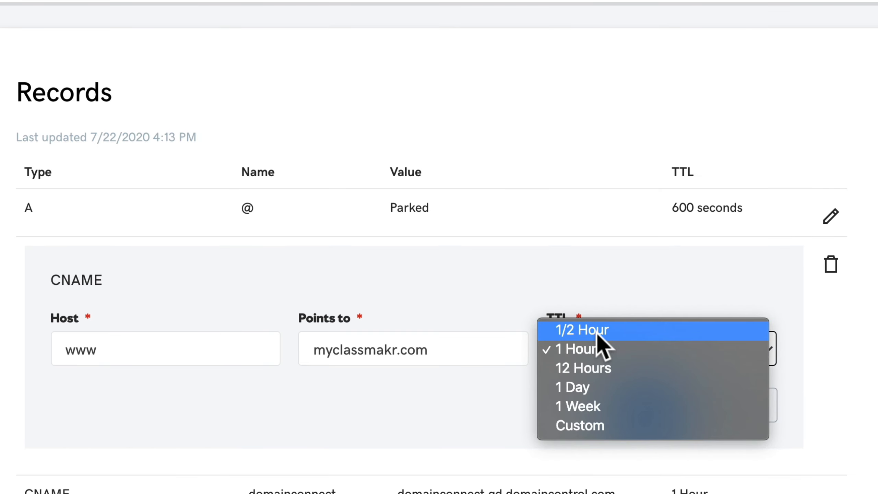
pyautogui.click(597, 330)
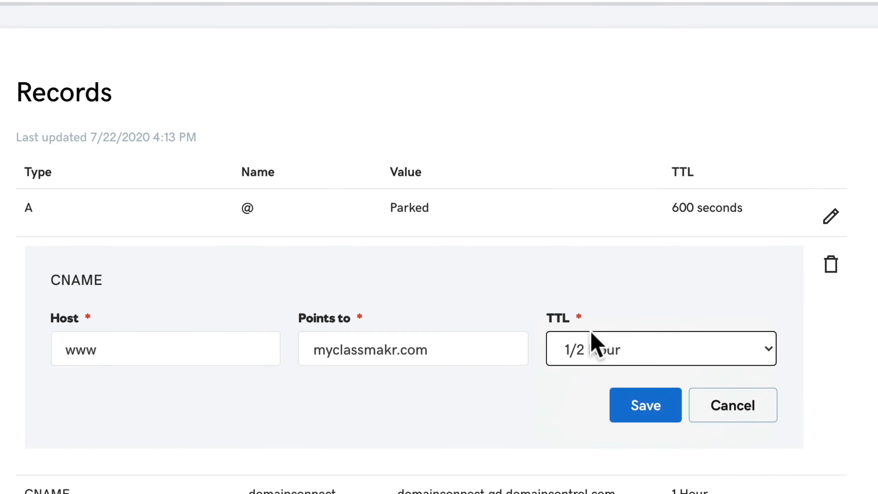
pyautogui.click(574, 399)
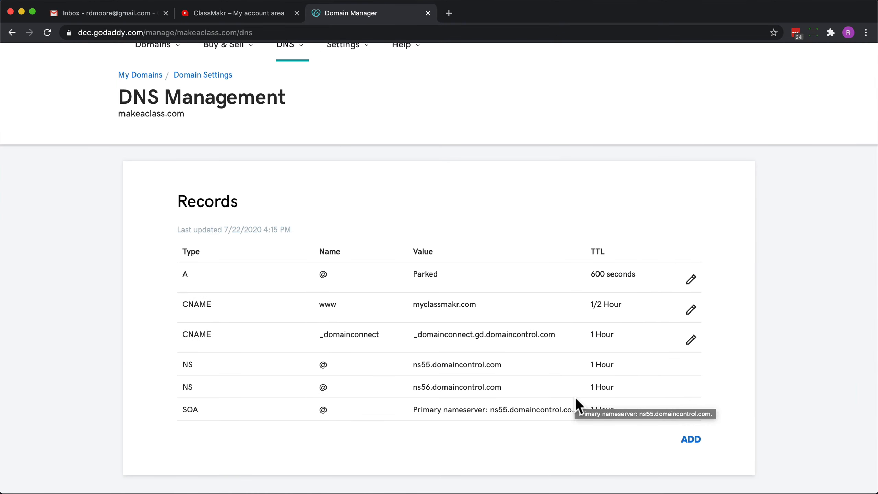
pyautogui.scroll(-15, 521, 238)
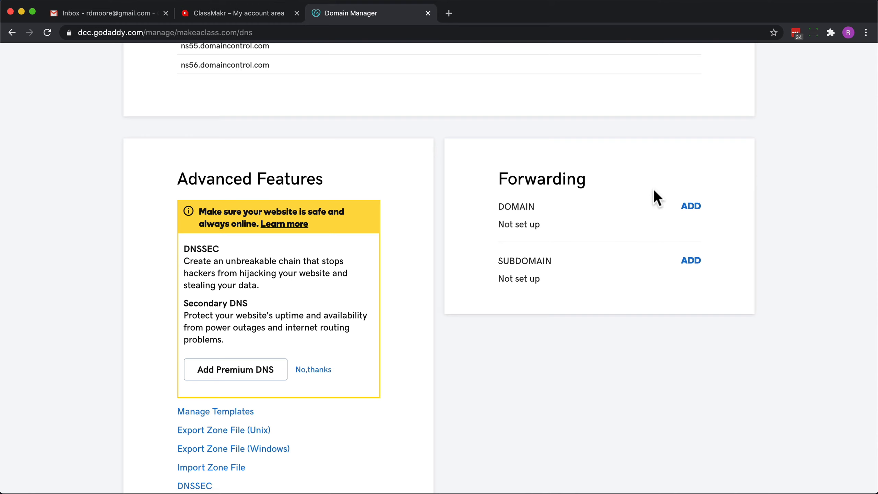
pyautogui.click(691, 208)
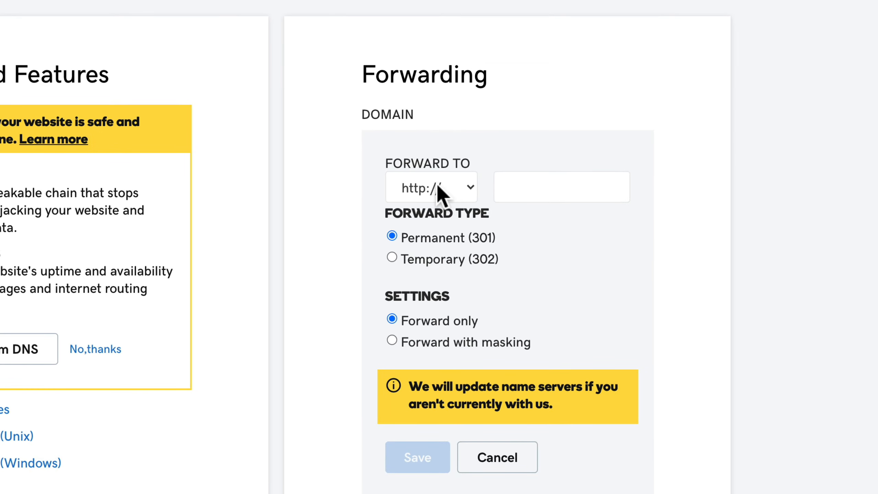
pyautogui.click(439, 192)
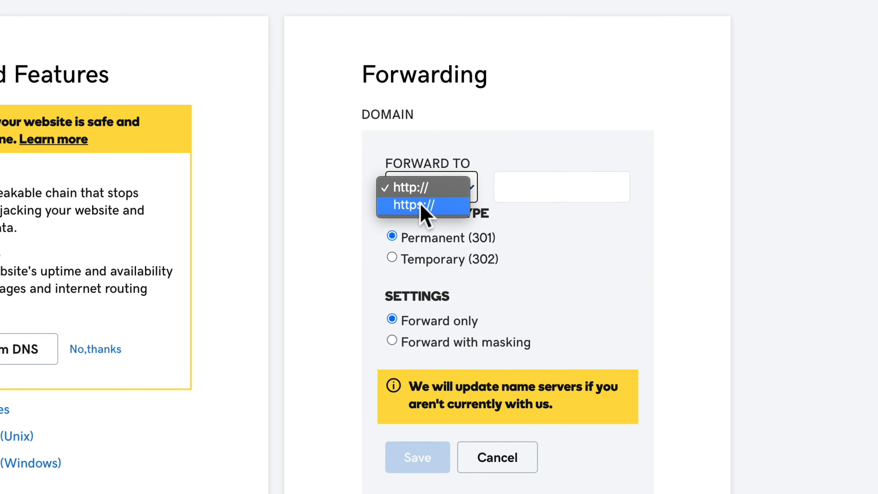
pyautogui.click(457, 196)
pyautogui.click(513, 189)
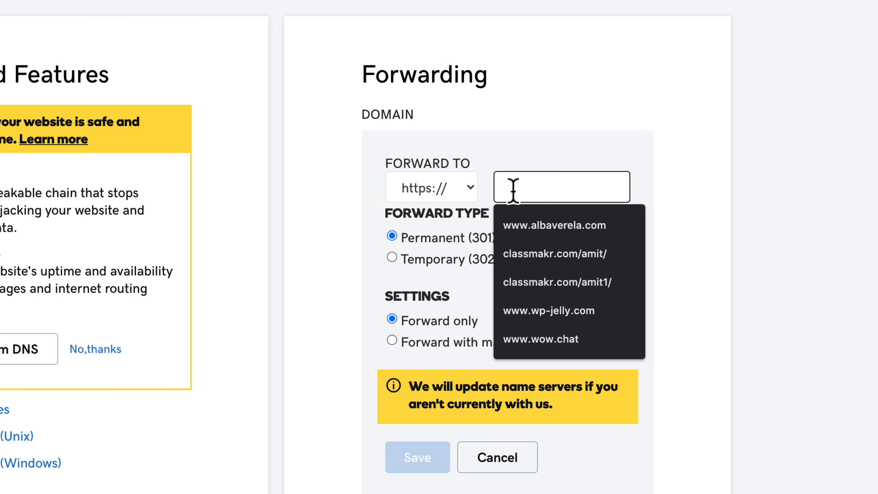
pyautogui.write('www')
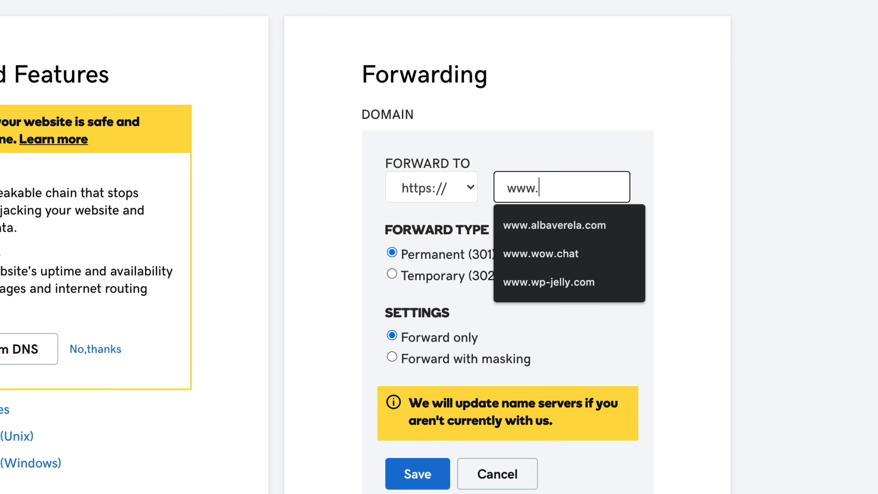
pyautogui.write('.makeacla')
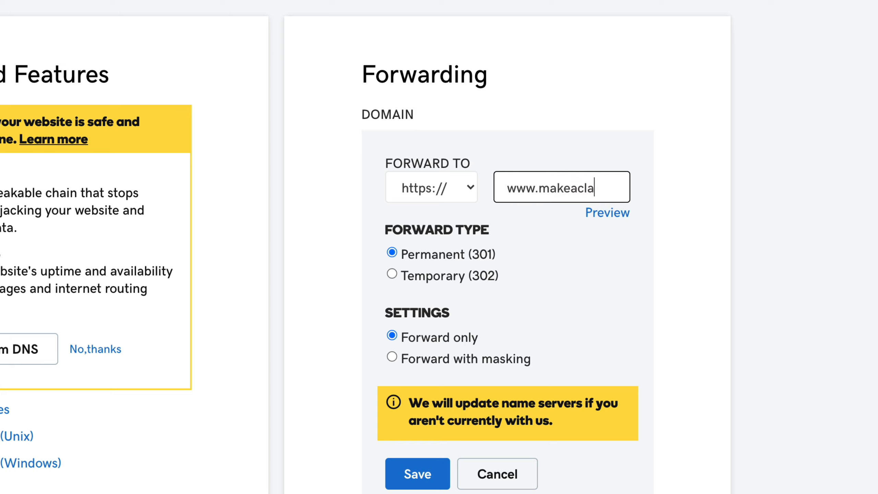
pyautogui.write('ss.com')
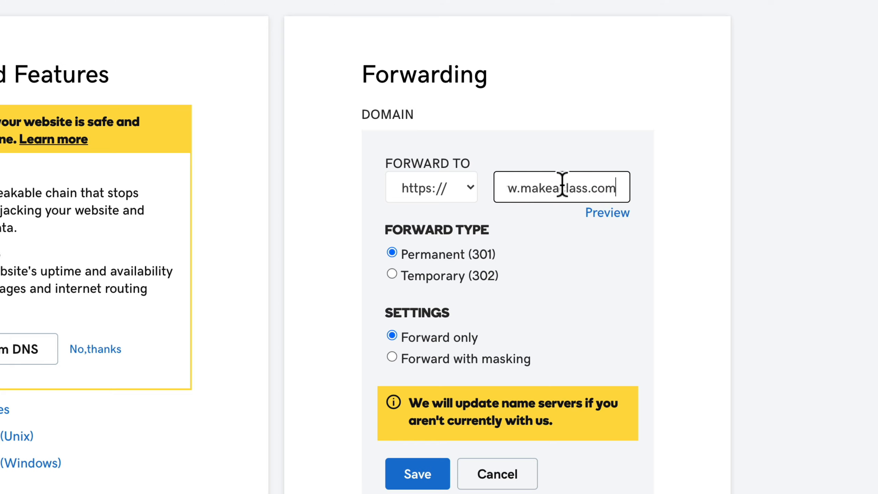
# Step: Check the forwarding address and save it as Permanent (301), forward only
pyautogui.moveTo(614, 187); pyautogui.dragTo(485, 188)
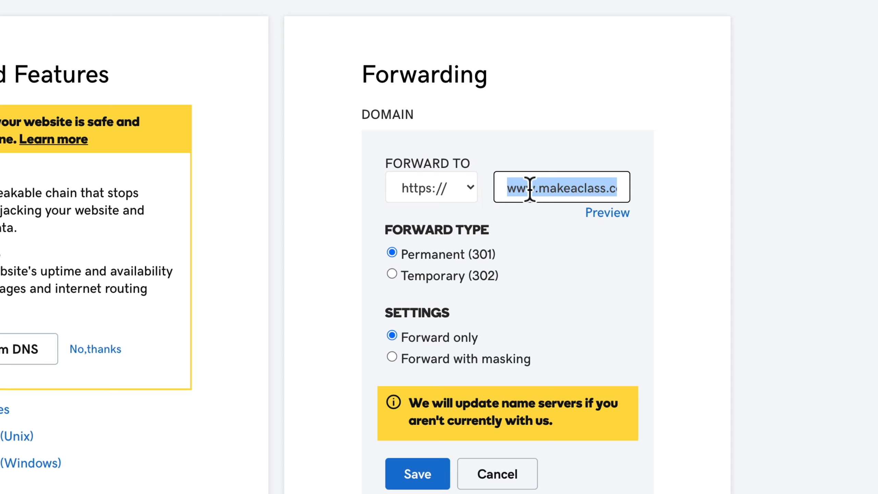
pyautogui.moveTo(540, 188); pyautogui.dragTo(624, 189)
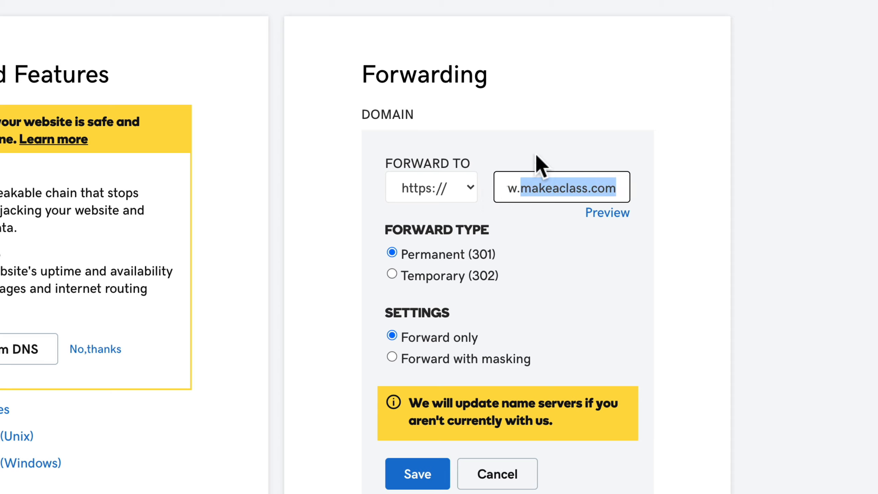
pyautogui.click(521, 187)
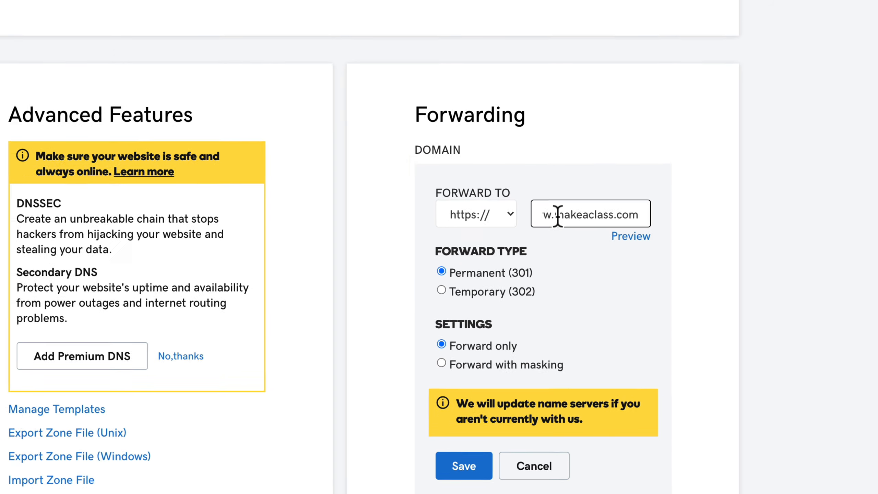
pyautogui.moveTo(558, 216); pyautogui.dragTo(636, 213)
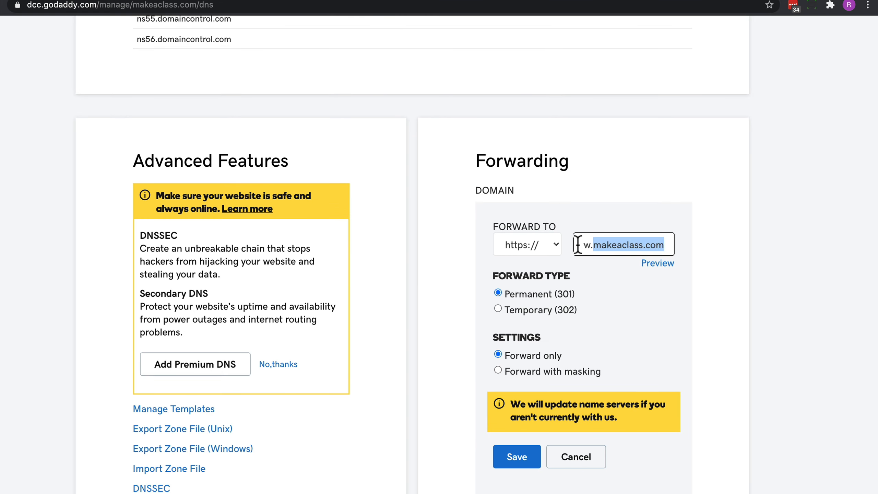
pyautogui.scroll(15, 599, 237)
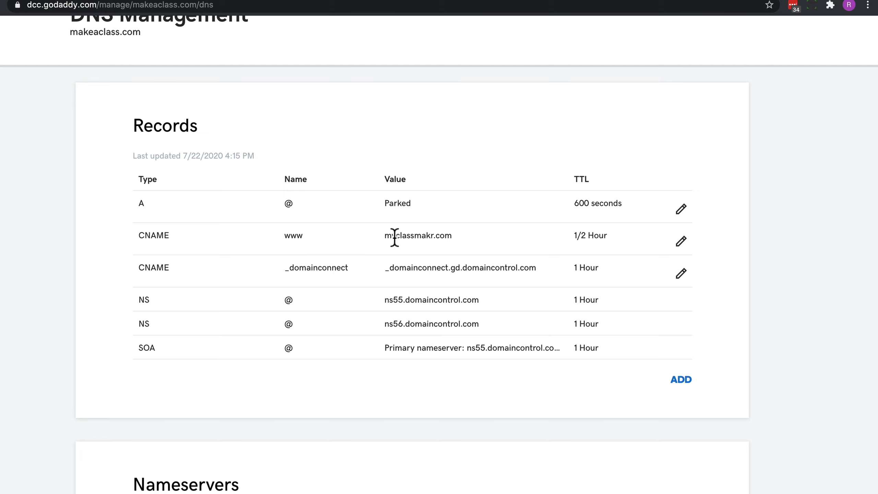
pyautogui.scroll(-15, 433, 240)
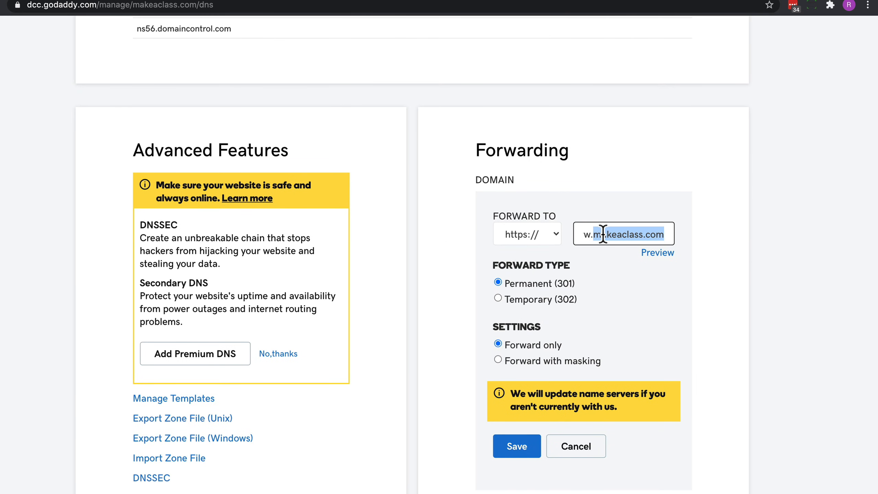
pyautogui.click(603, 234)
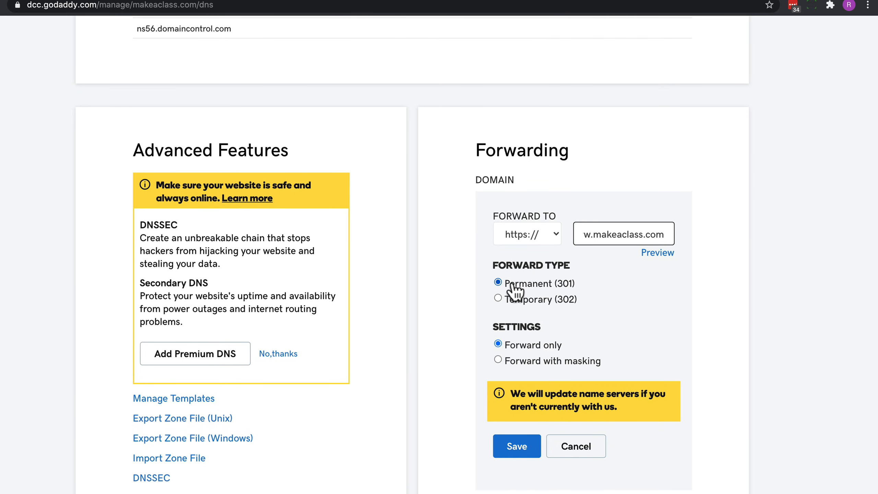
pyautogui.scroll(-4, 514, 292)
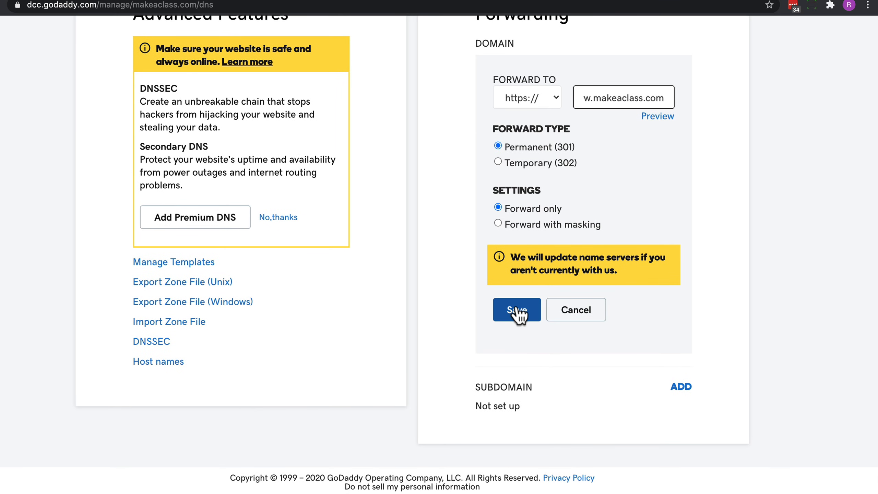
pyautogui.click(519, 313)
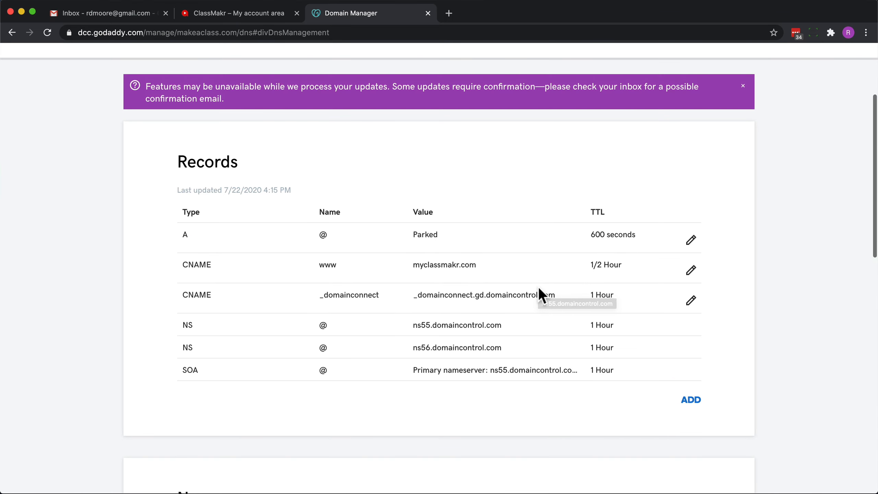
pyautogui.scroll(1, 541, 296)
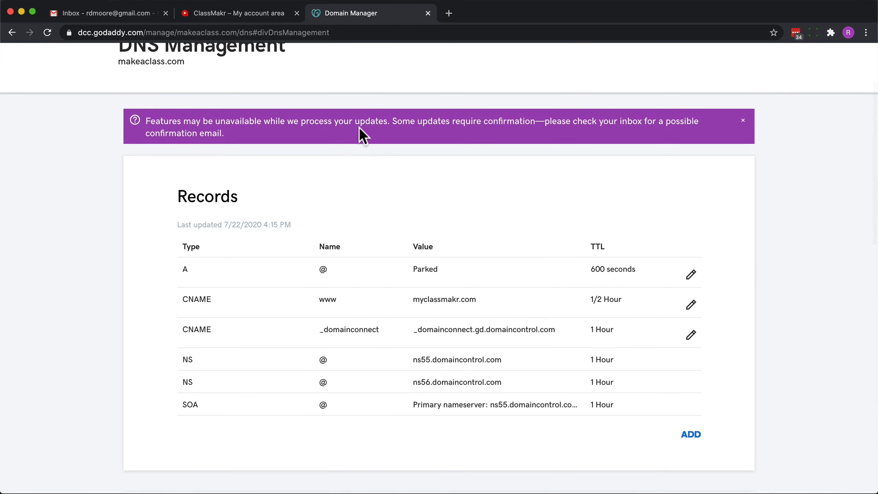
# Step: In ClassMakr, change Your Domain Name to makeaclass.com and save it
pyautogui.click(240, 15)
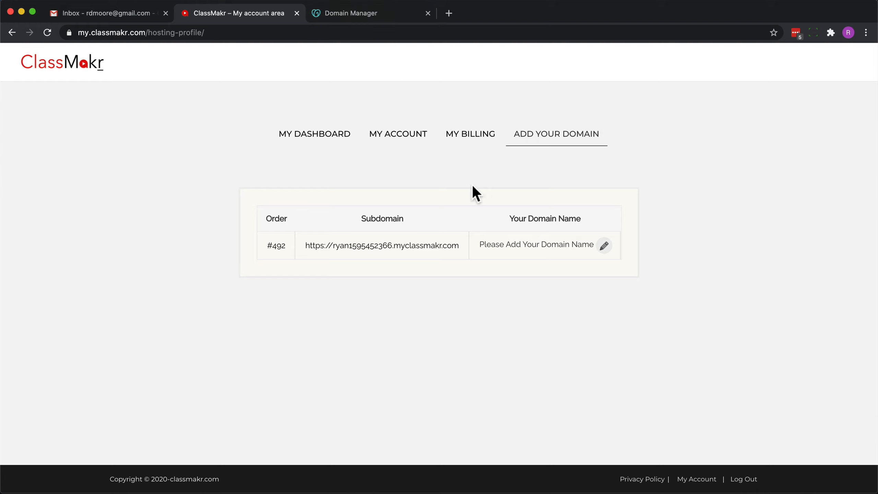
pyautogui.click(604, 246)
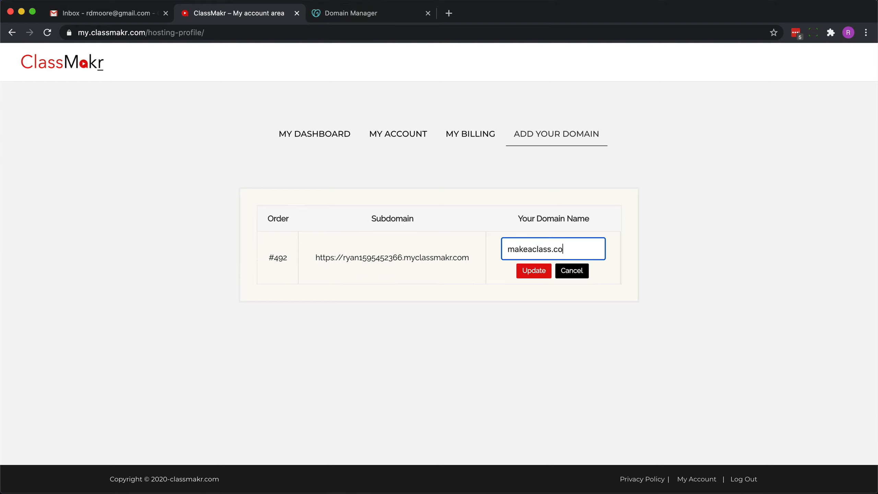
pyautogui.click(532, 272)
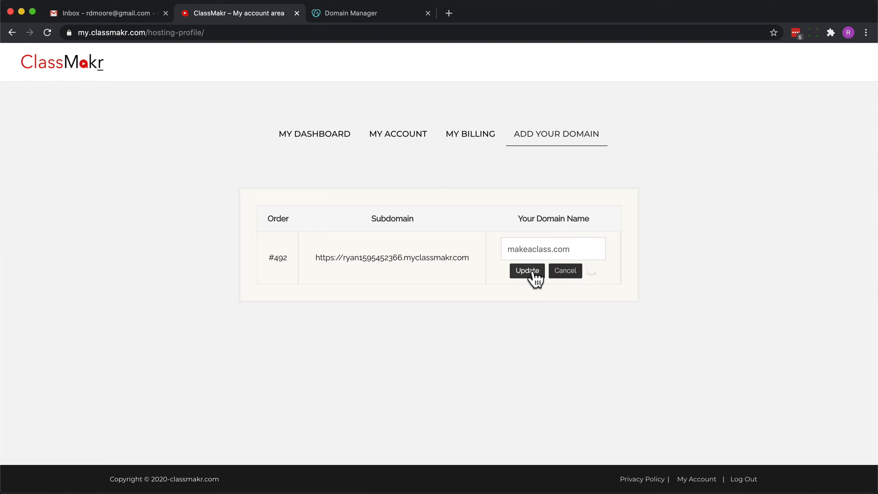